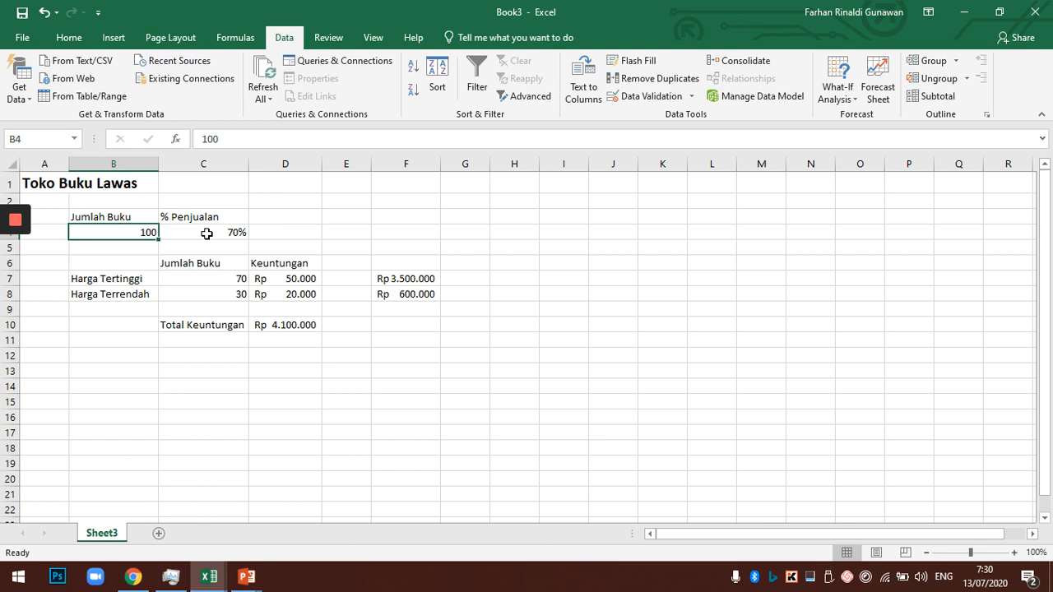
- Examine the sales percentage in C4 and the quantities and unit profits for Harga Tertinggi and Harga Terrendah
left_click(229, 232)
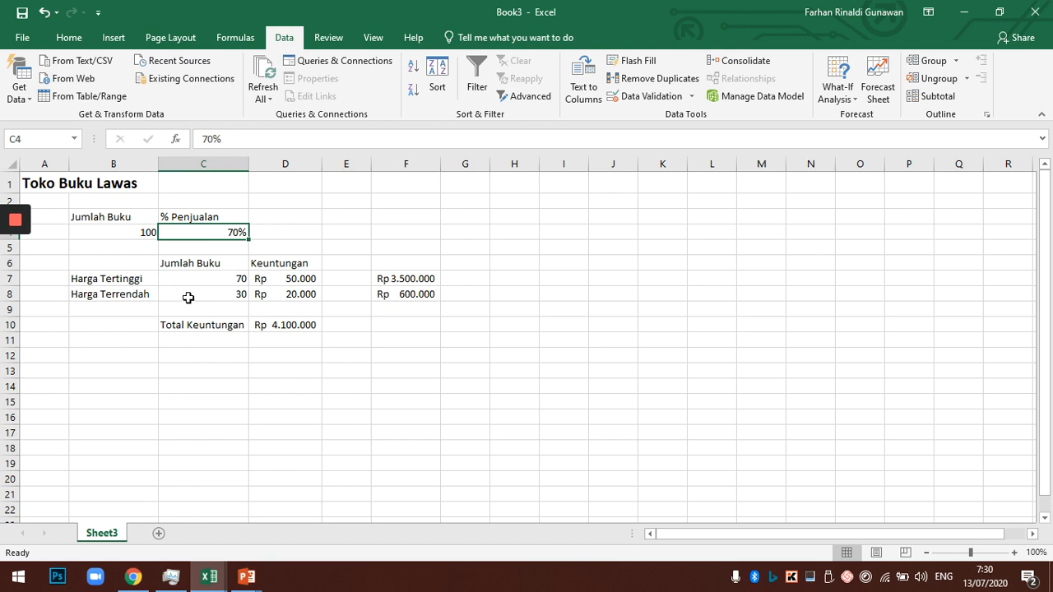
left_click(115, 278)
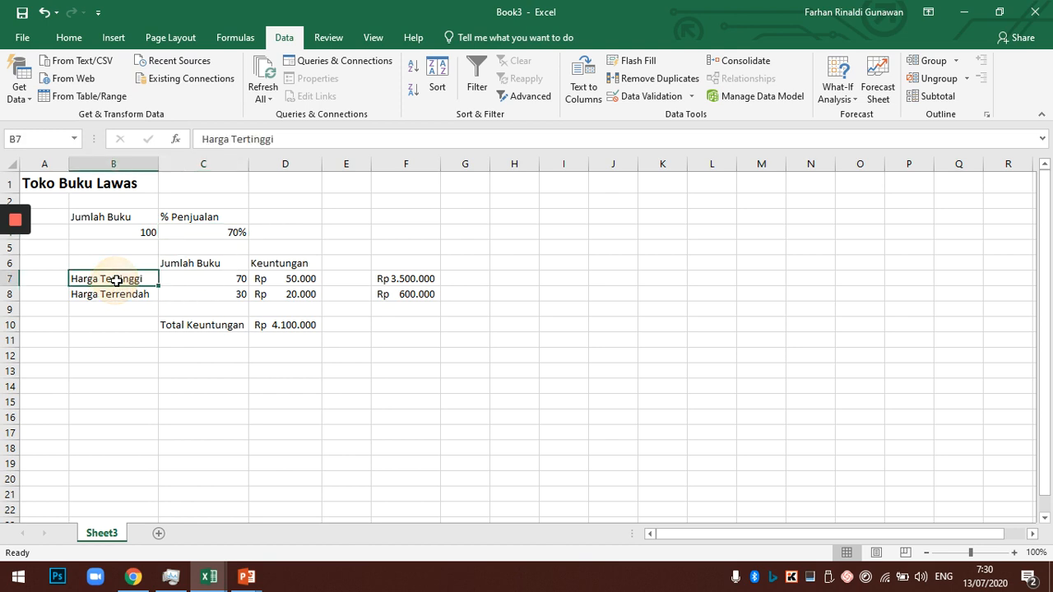
left_click(281, 280)
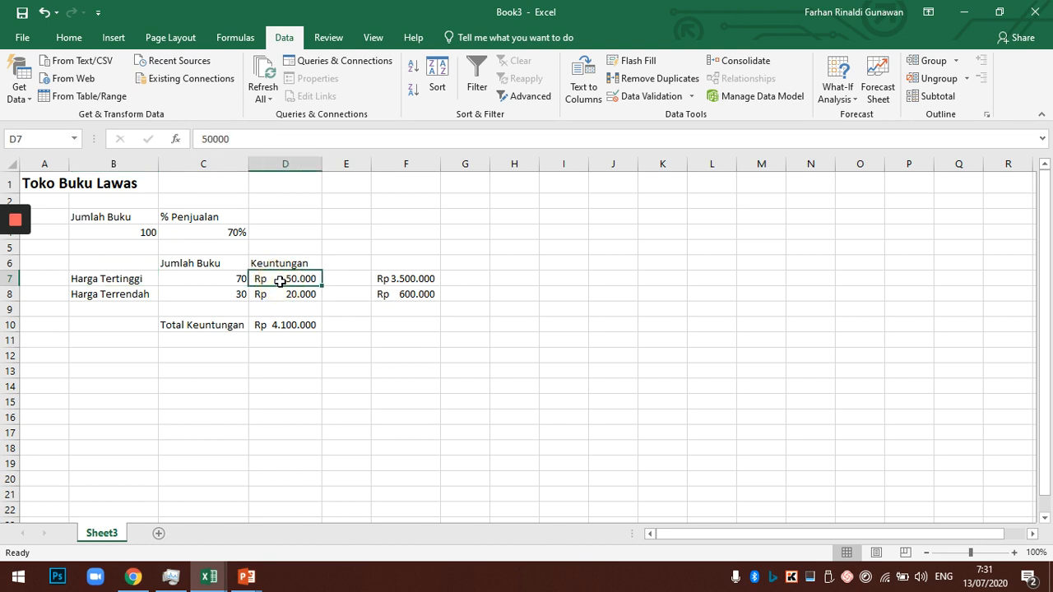
left_click(136, 293)
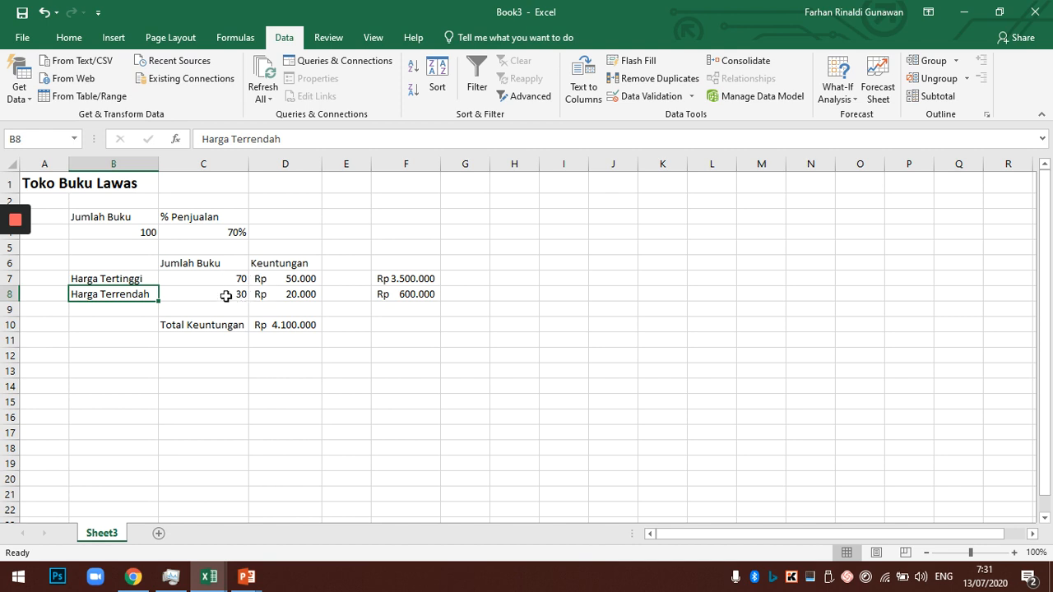
left_click(226, 296)
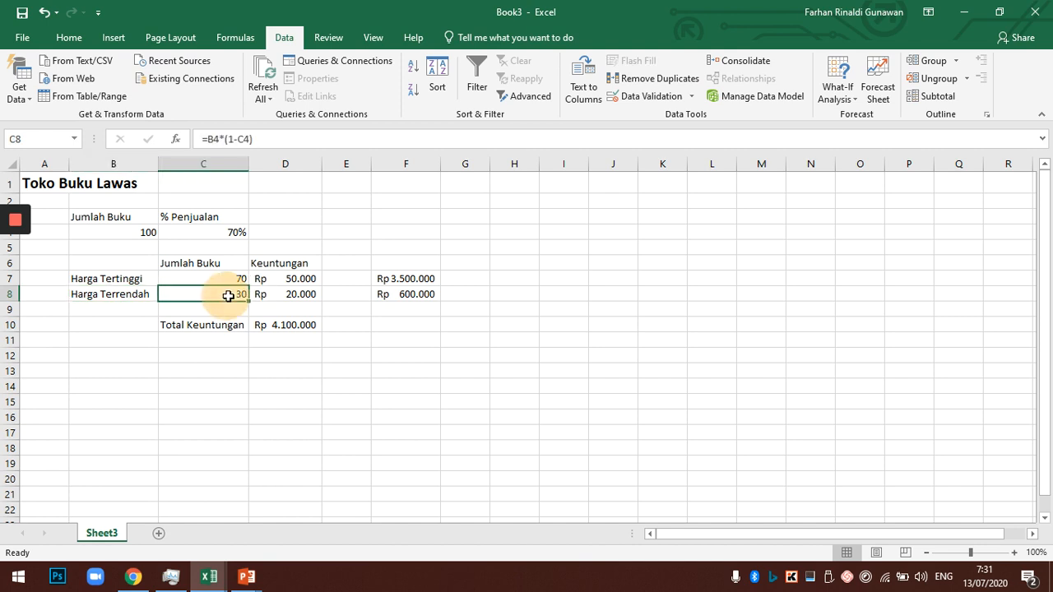
left_click(294, 294)
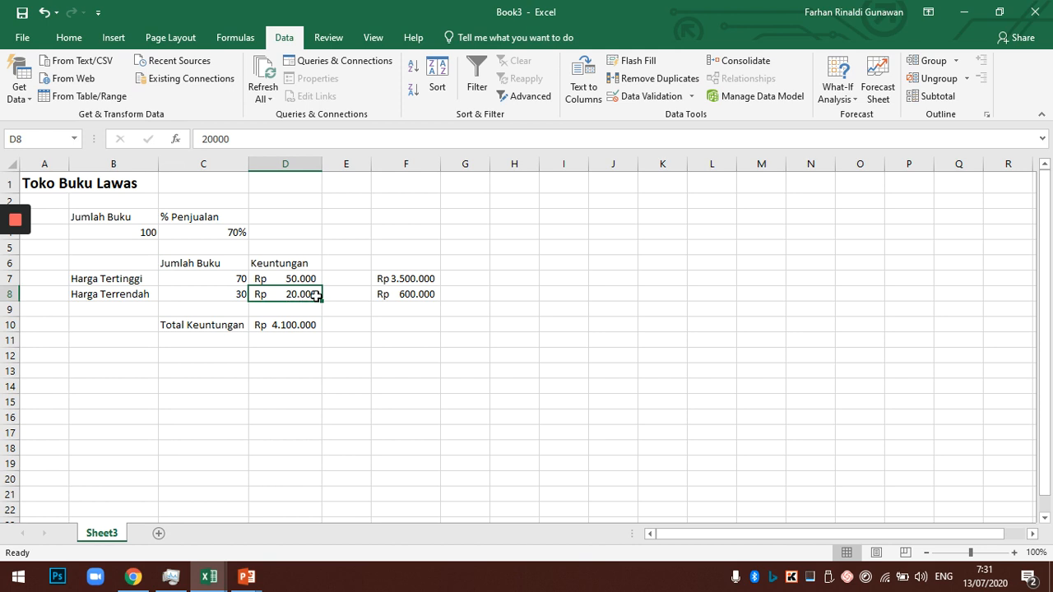
- Review how the quantities and unit profits in rows 7 and 8 lead to the subtotals in column F and Total Keuntungan
left_click(225, 280)
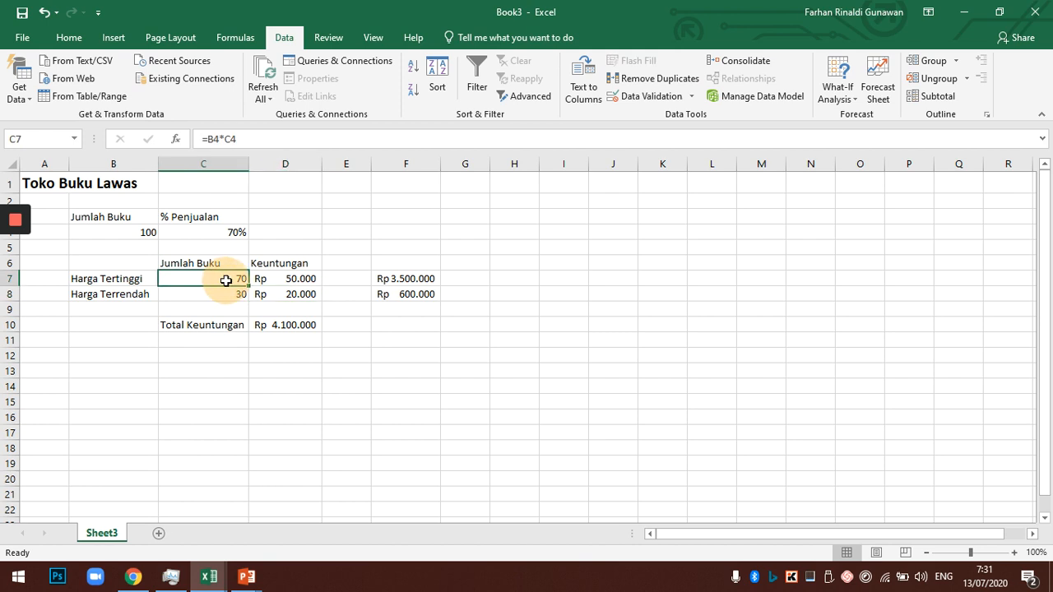
left_click(291, 277)
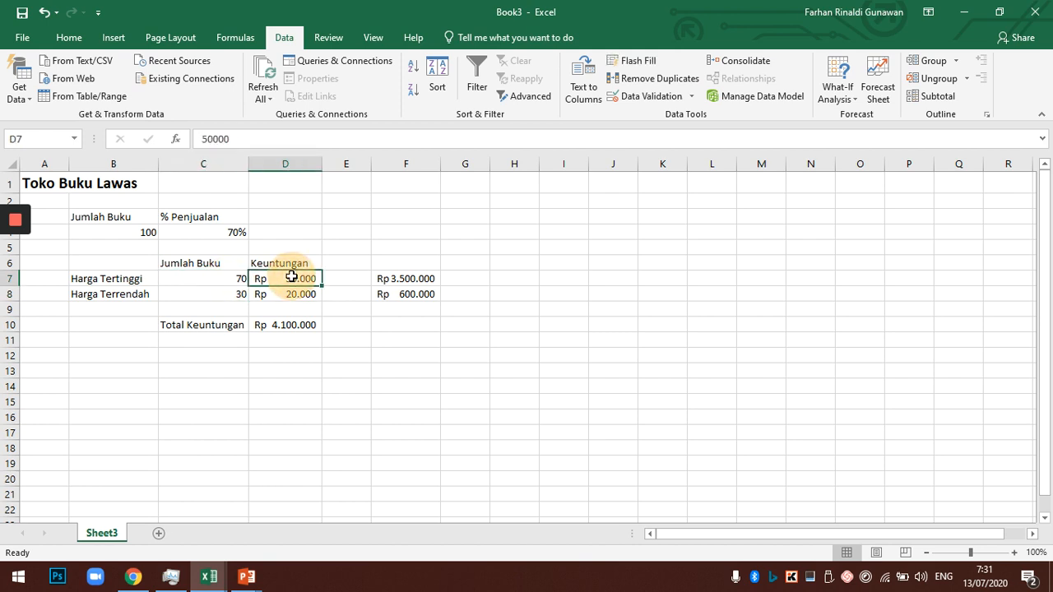
left_click(410, 279)
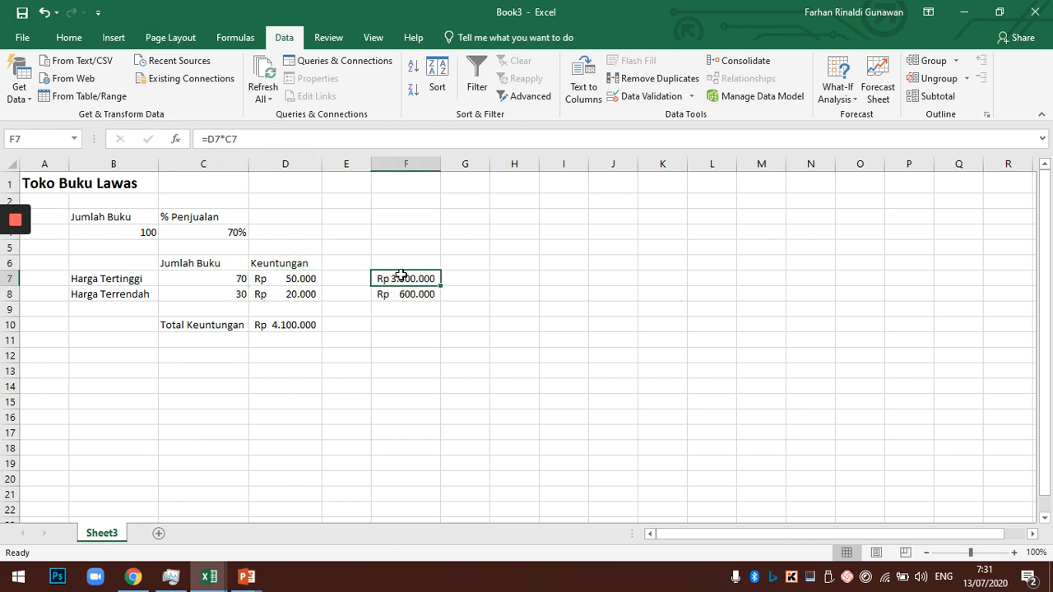
left_click(220, 295)
left_click(299, 293)
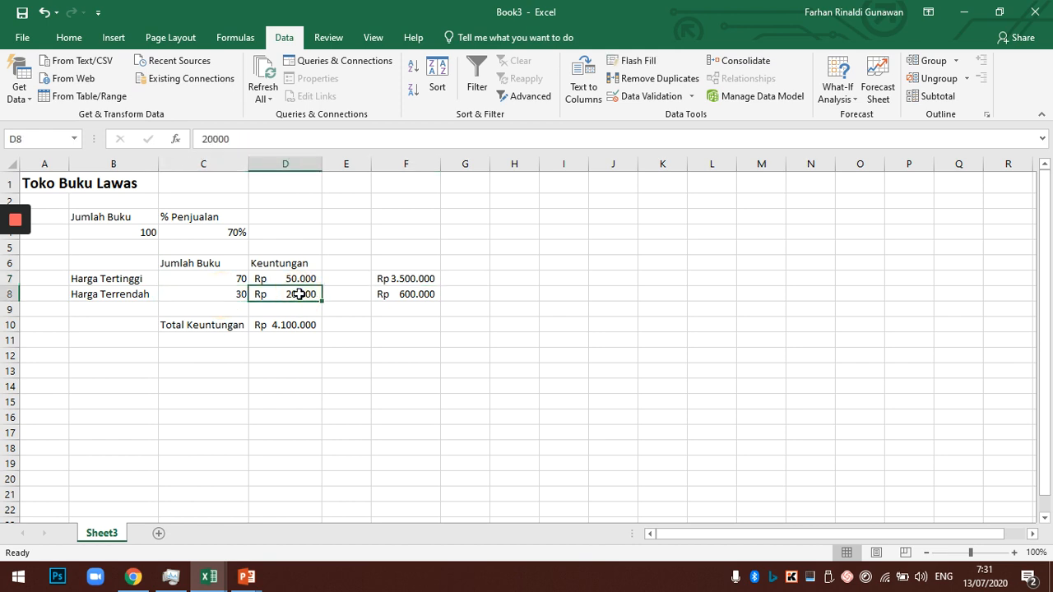
left_click(412, 293)
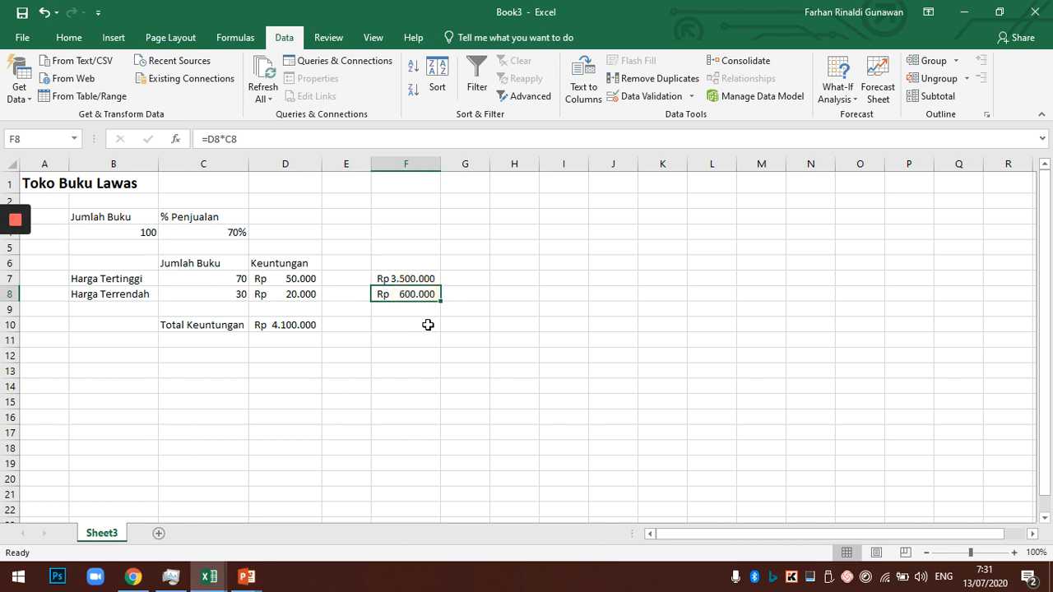
left_click(175, 326)
left_click(294, 325)
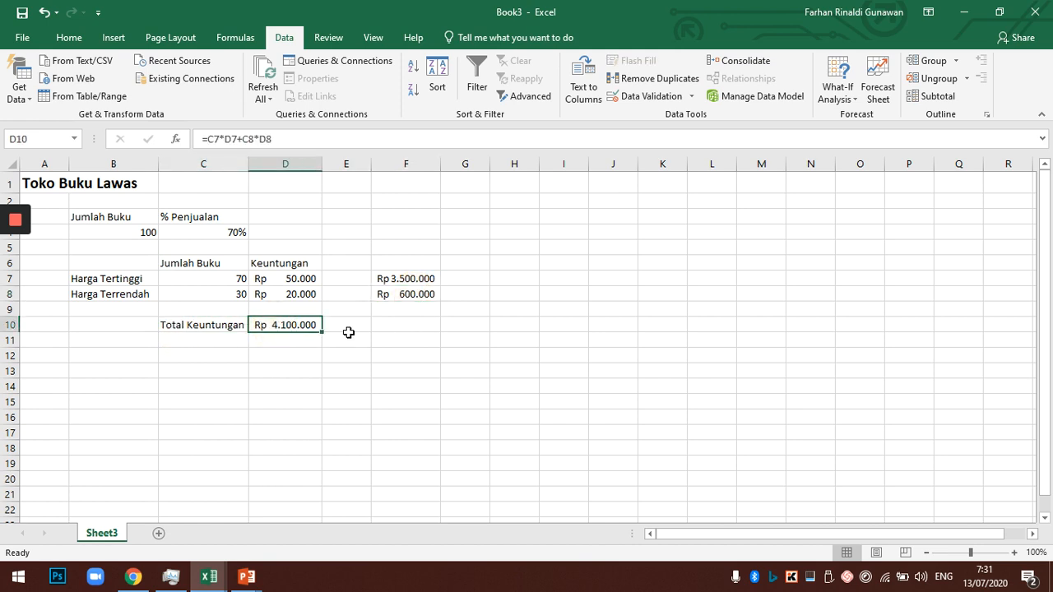
- Inspect the Harga Tertinggi quantity formula in C7 and its dependence on the sales percentage in C4
left_click(201, 278)
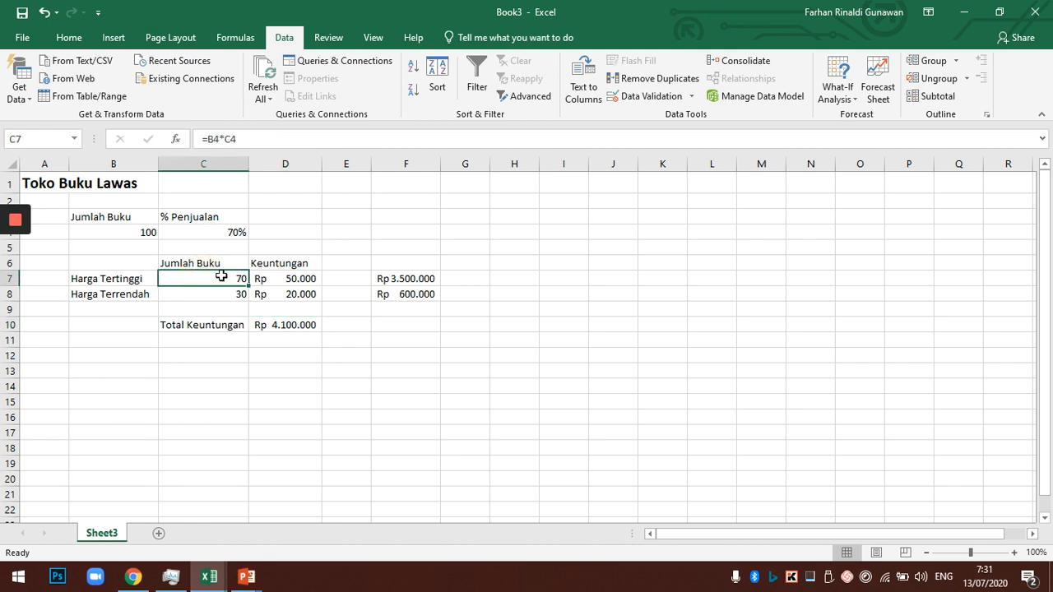
left_click(234, 232)
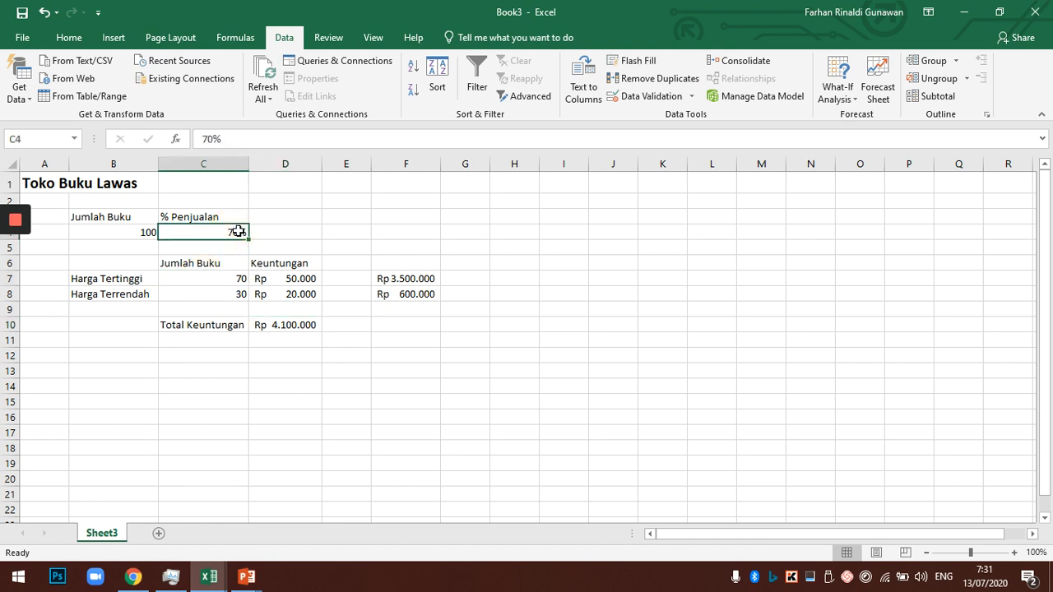
left_click(214, 278)
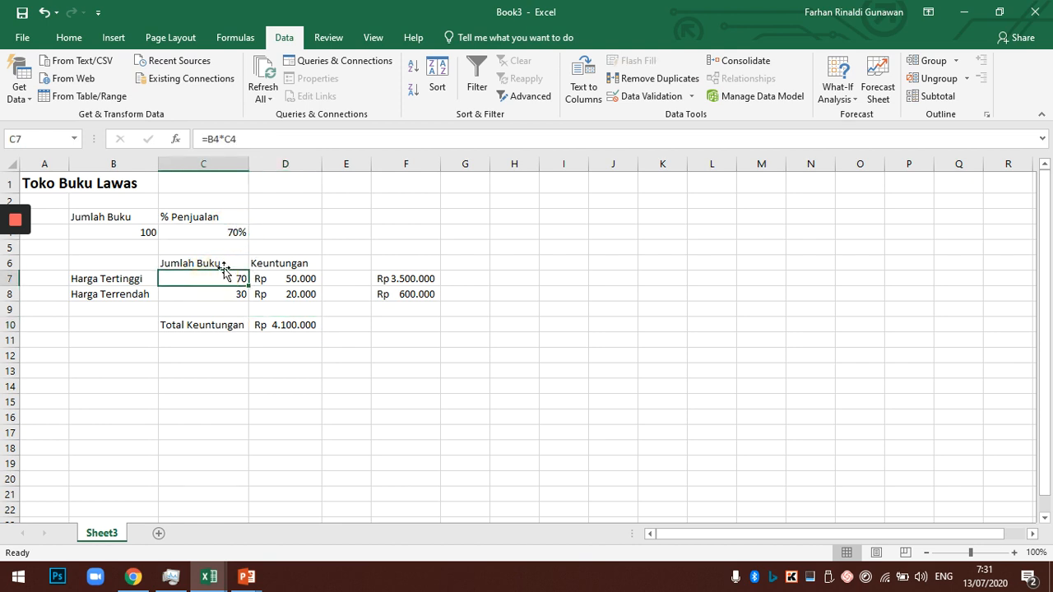
left_click(224, 233)
left_click(228, 279)
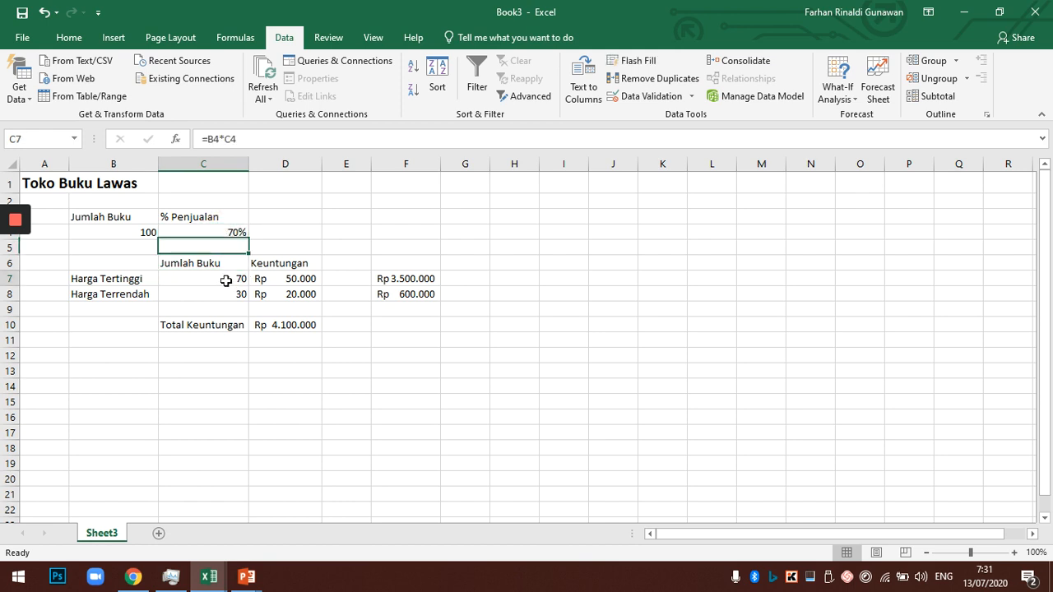
double_click(214, 280)
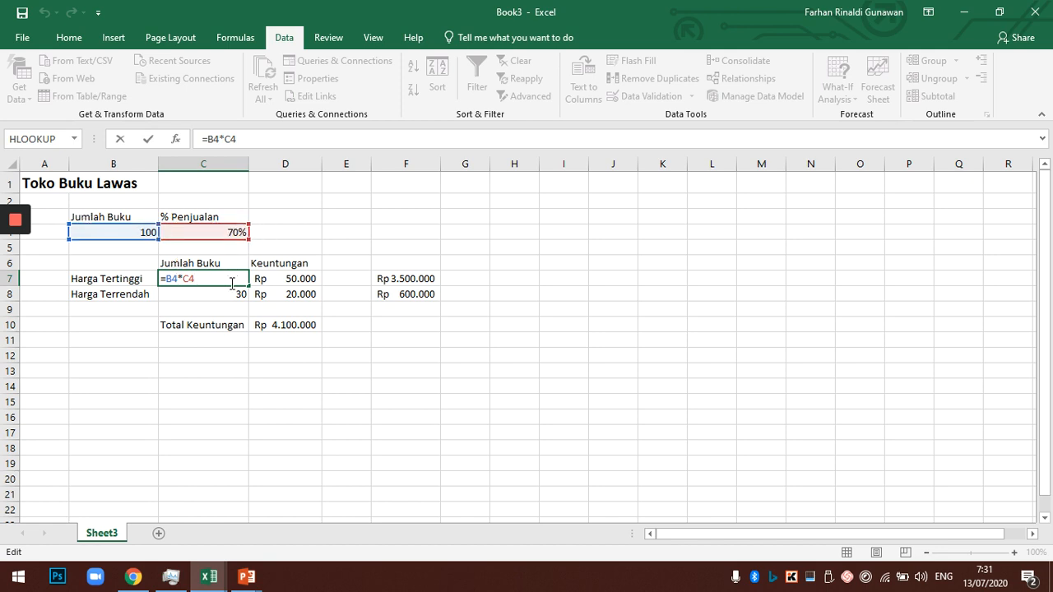
key("Escape")
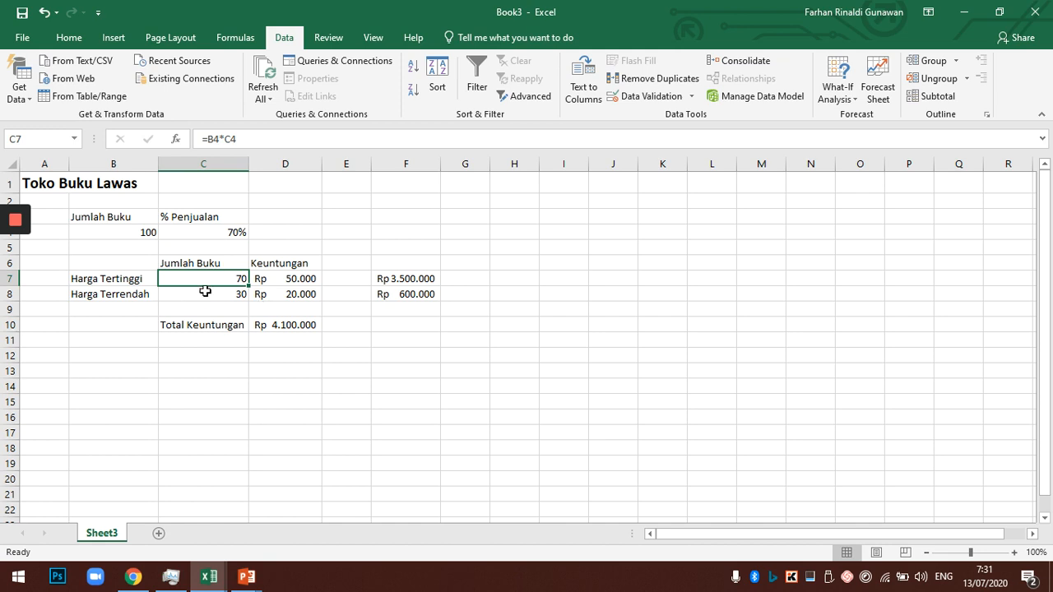
- Inspect the formulas for the Harga Terrendah quantity in C8 and Total Keuntungan in D10, leaving both as they are
left_click(214, 293)
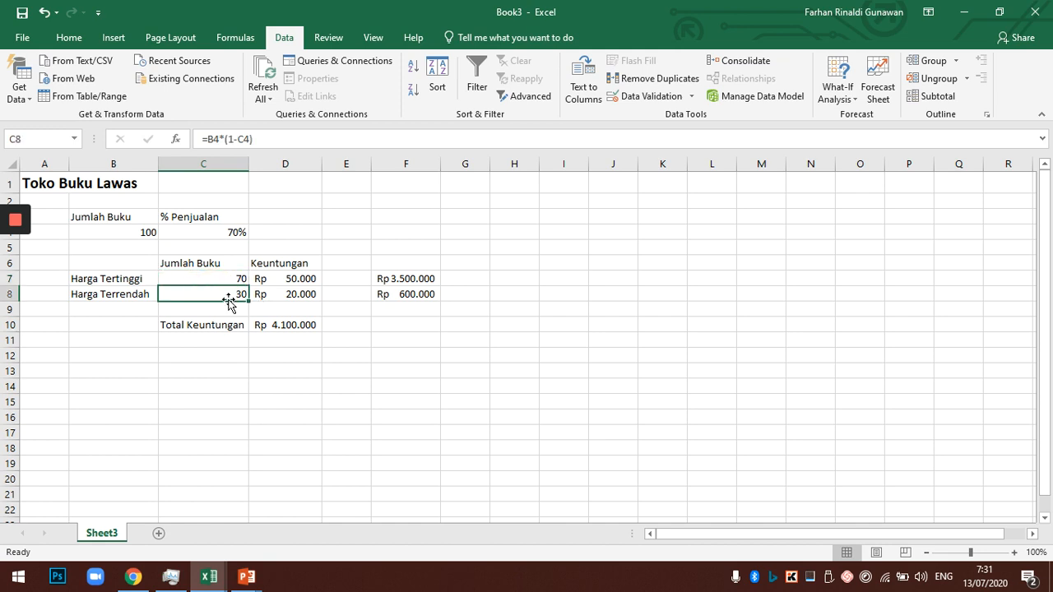
double_click(223, 295)
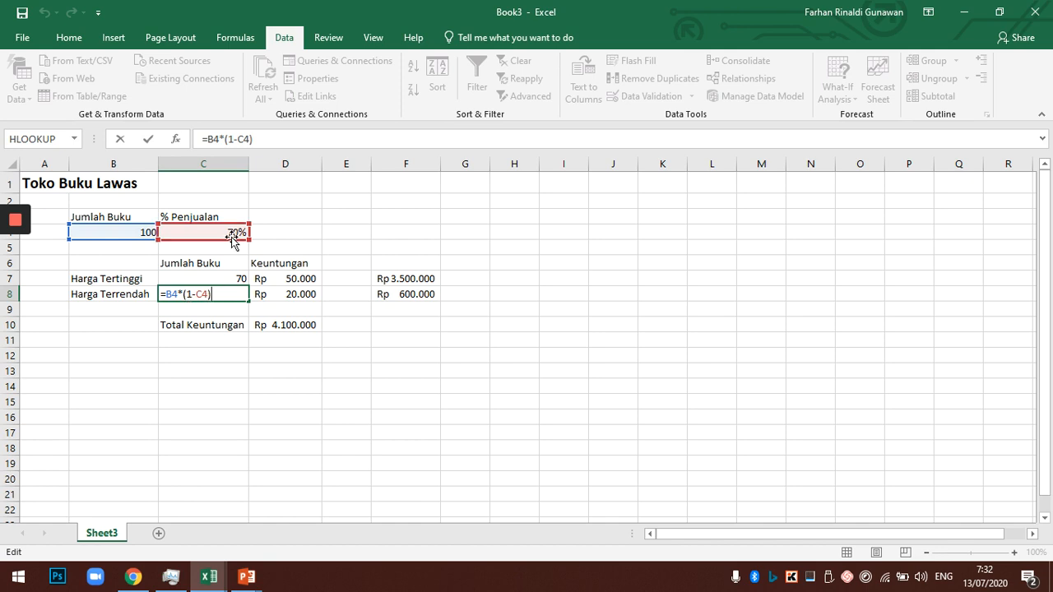
key("Escape")
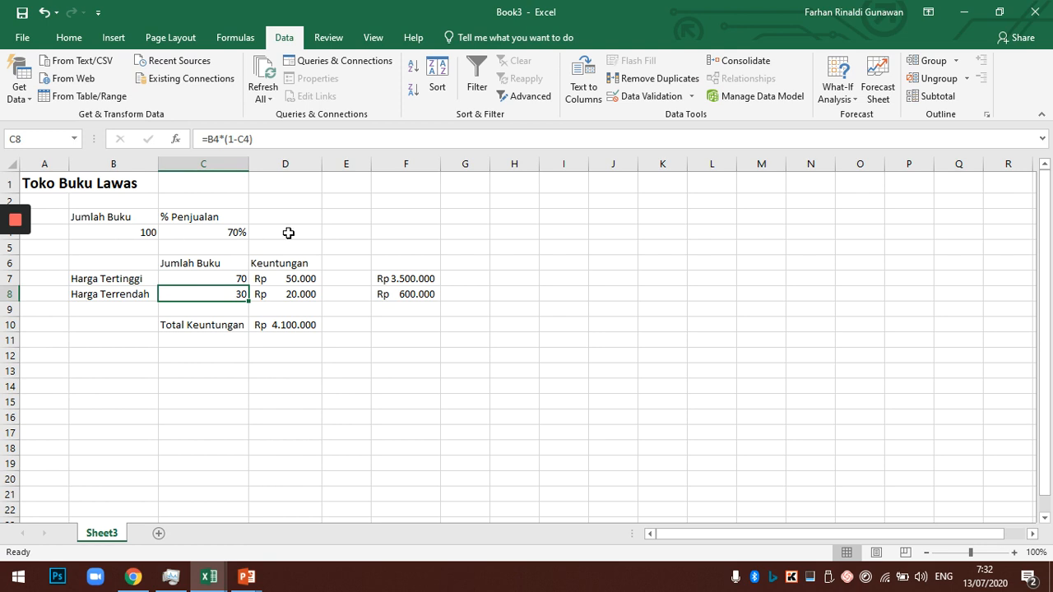
left_click(293, 325)
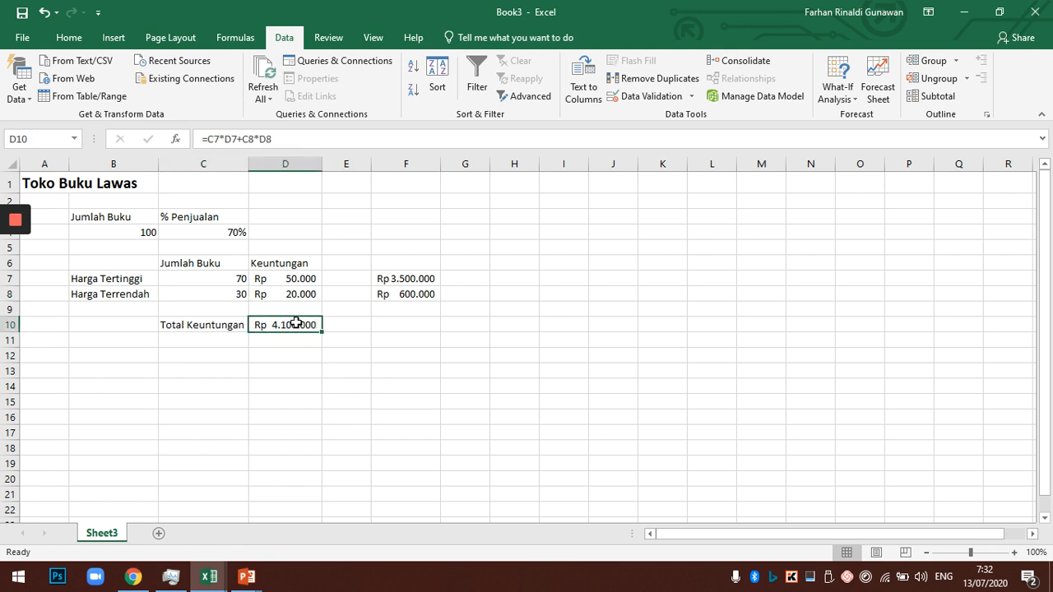
double_click(292, 325)
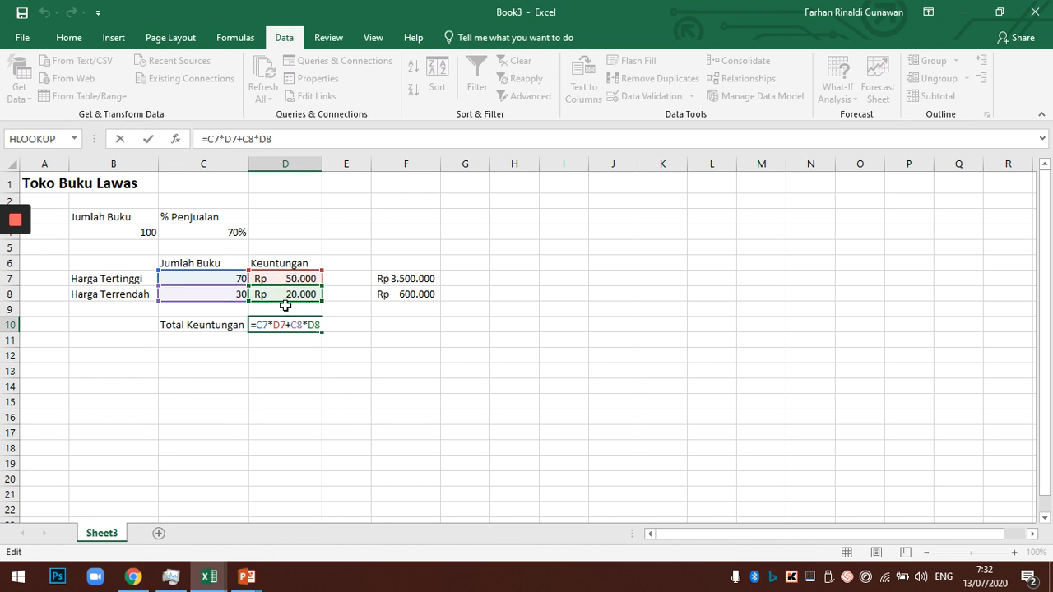
key("ctrl+Return")
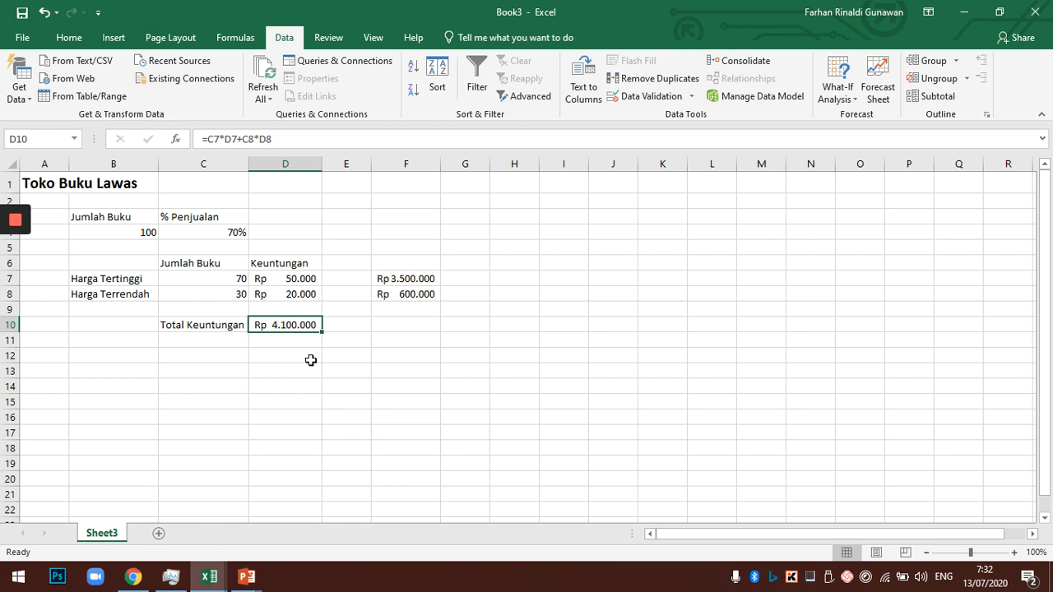
- Start a new What-If scenario in Scenario Manager with the % Penjualan value in C4 selected
left_click(218, 232)
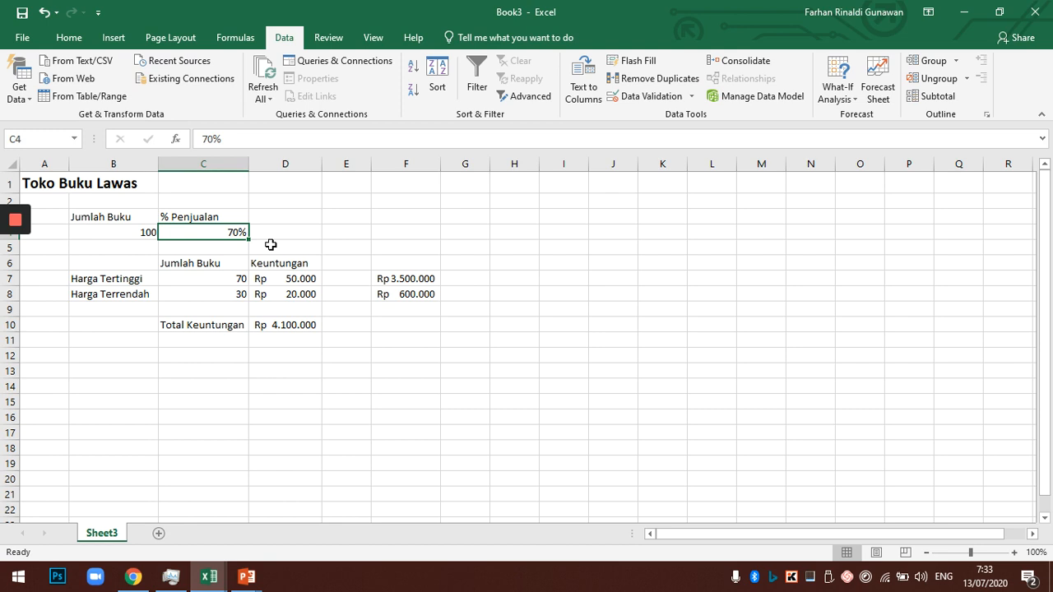
left_click(74, 37)
left_click(284, 37)
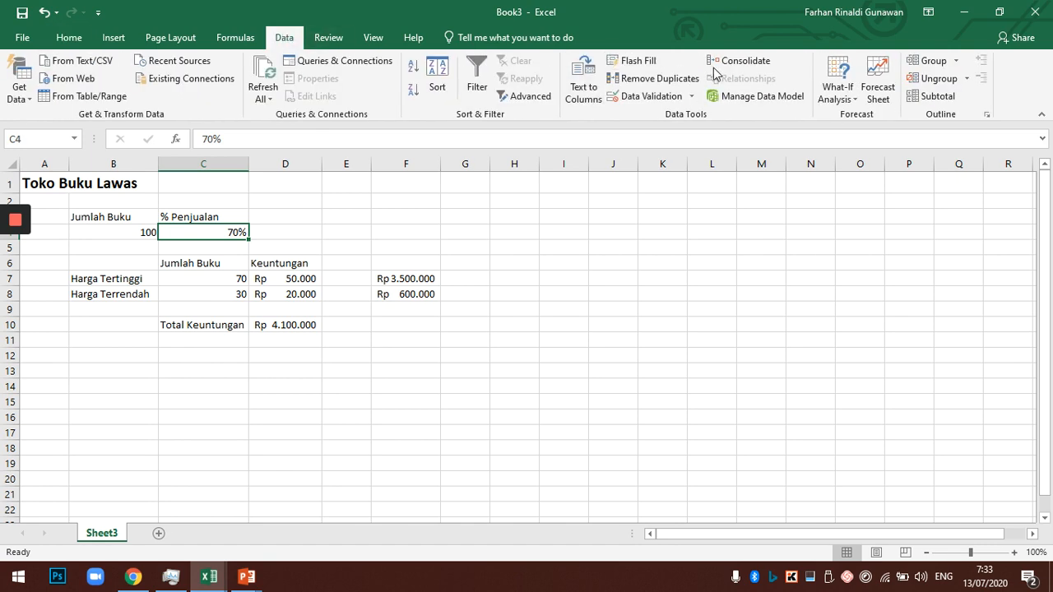
left_click(840, 94)
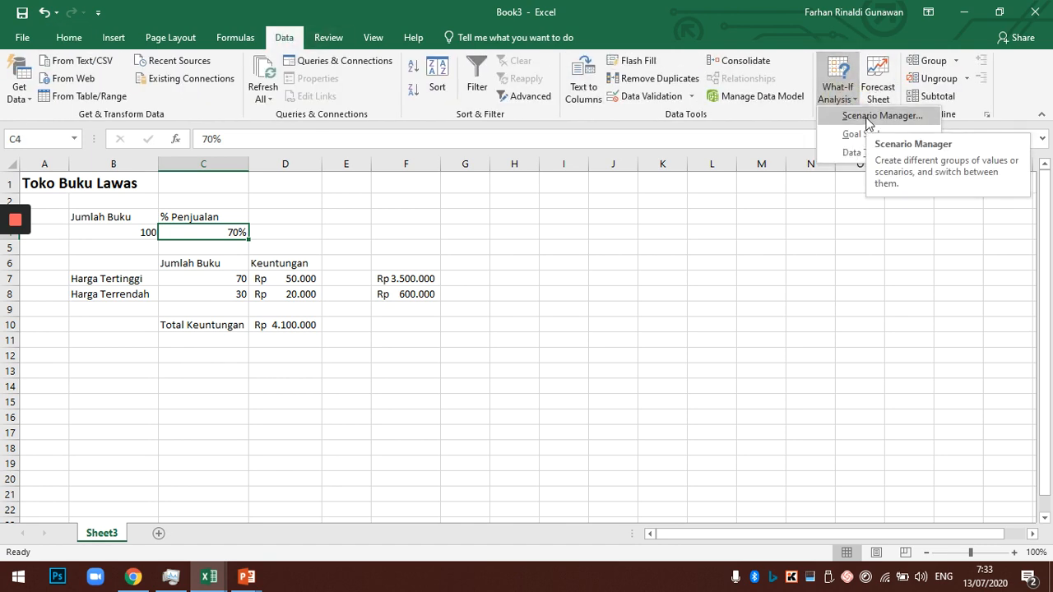
left_click(886, 119)
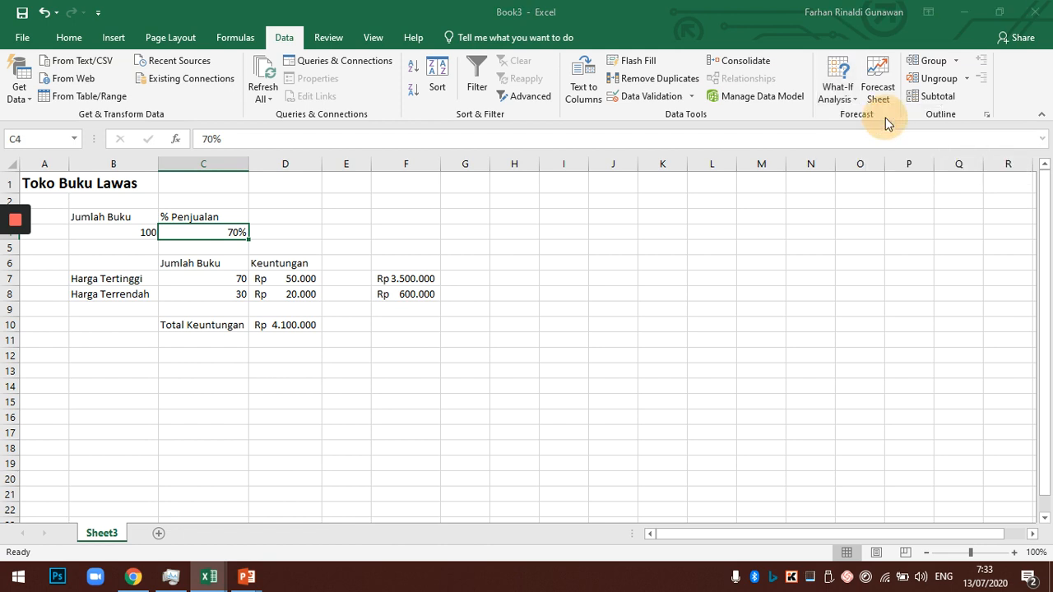
left_click_drag(611, 164, 565, 142)
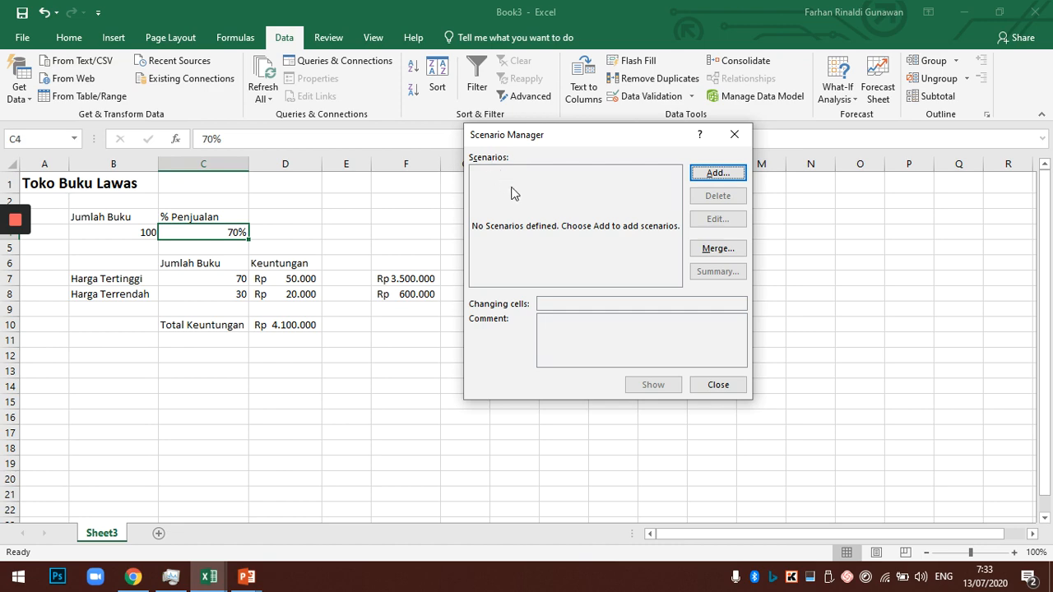
left_click(713, 181)
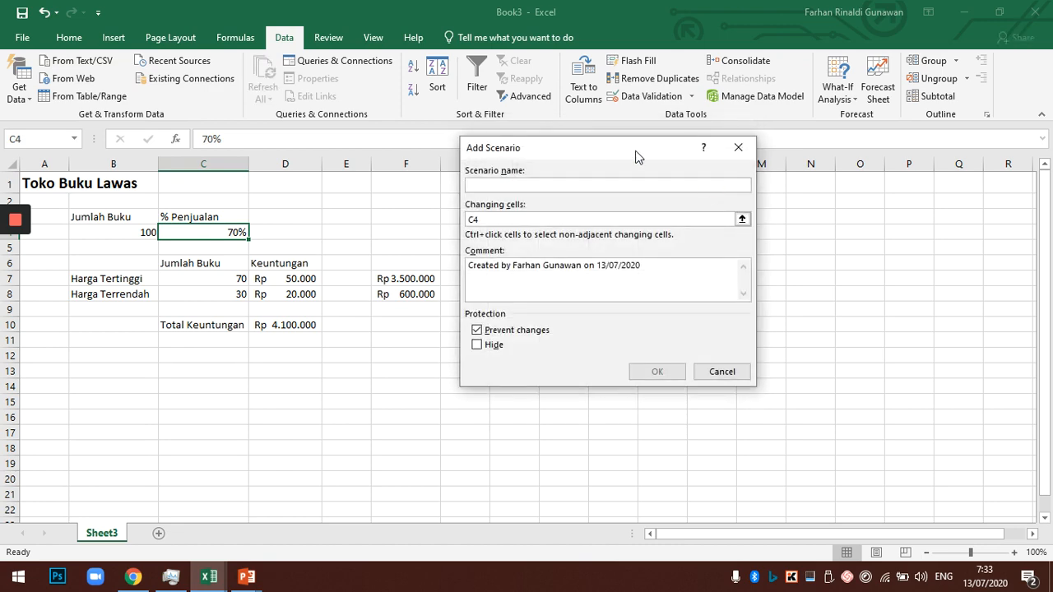
- Name the new scenario Penjualan 60% and set the % Penjualan cell $C$4 as its changing cell
left_click_drag(636, 156, 712, 199)
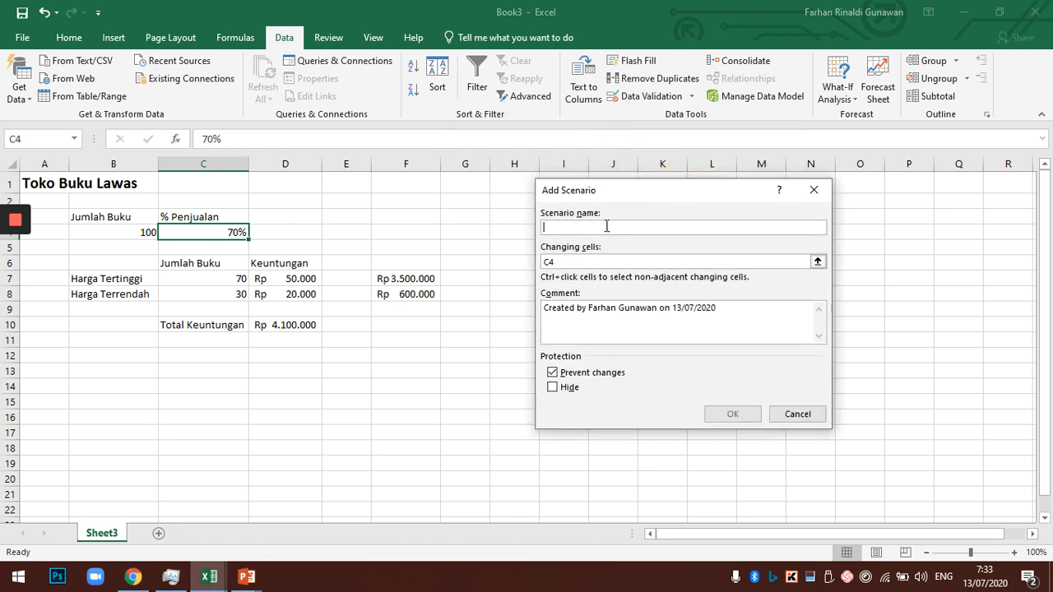
type("Penjualan 60%")
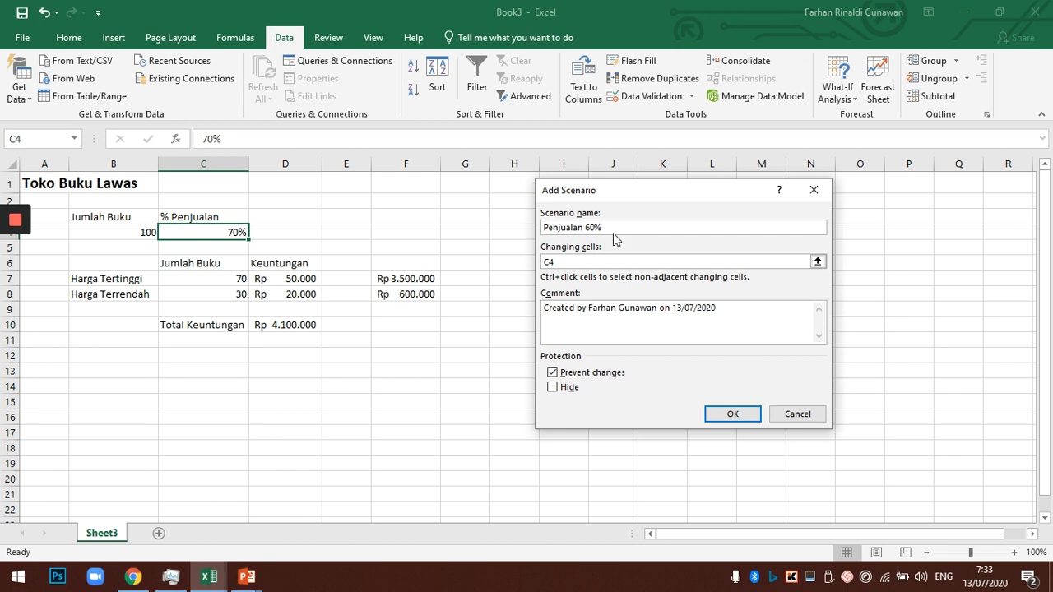
left_click(555, 263)
left_click(560, 263)
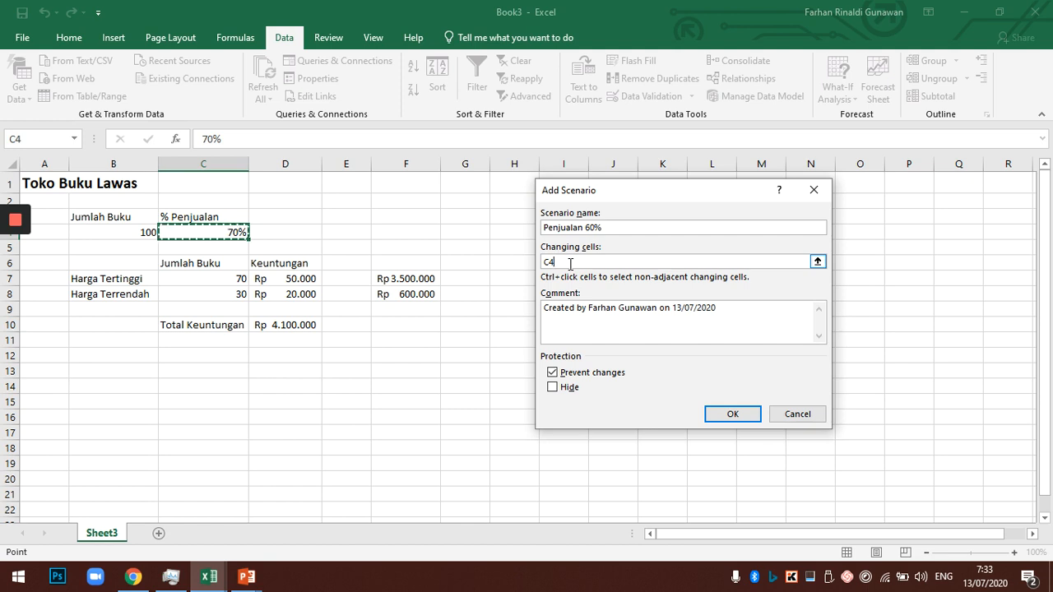
left_click_drag(570, 264, 531, 265)
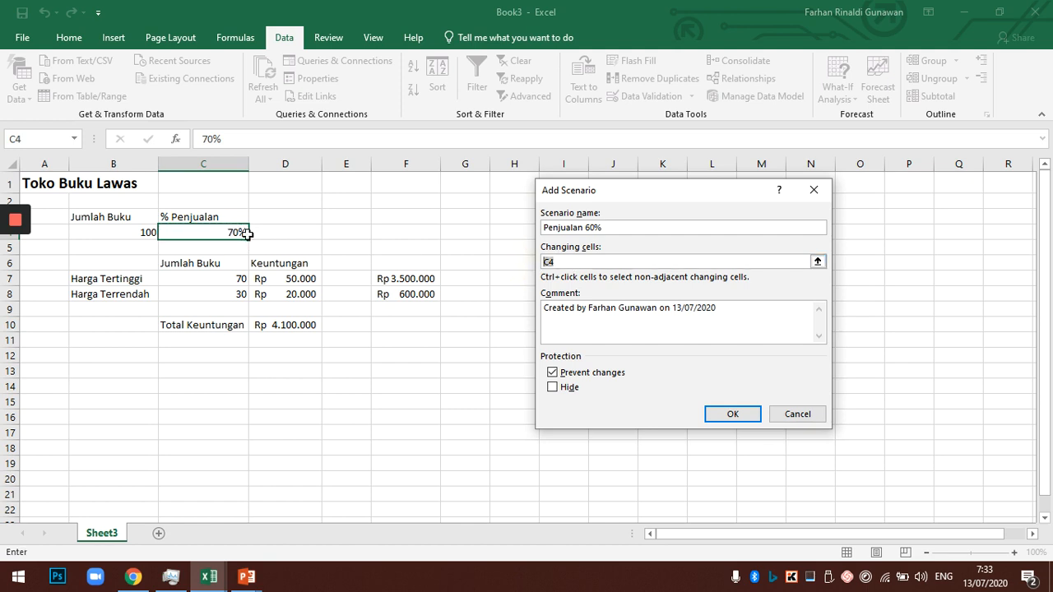
left_click(216, 234)
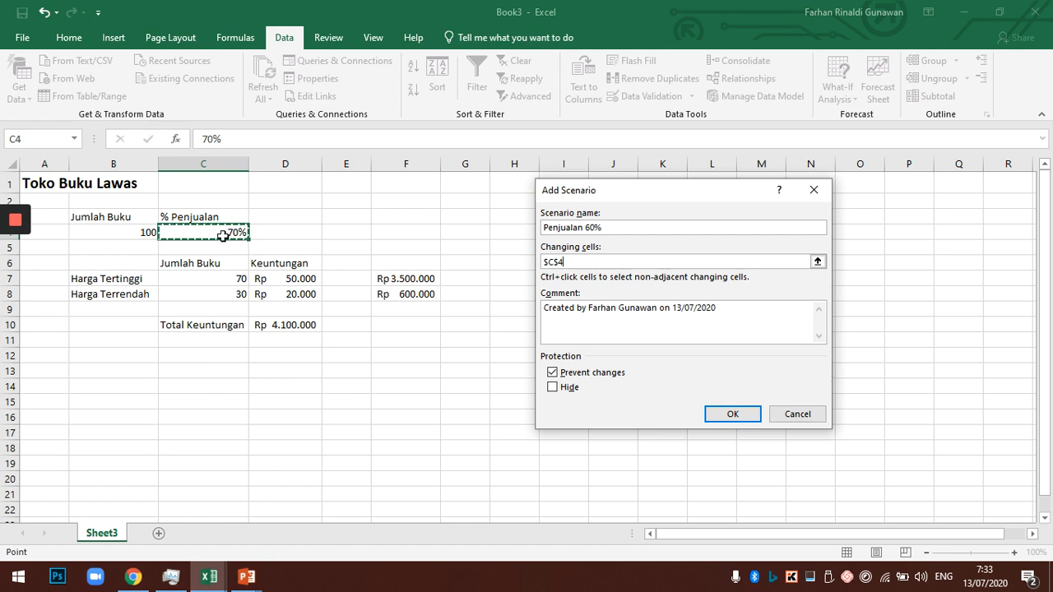
left_click(548, 309)
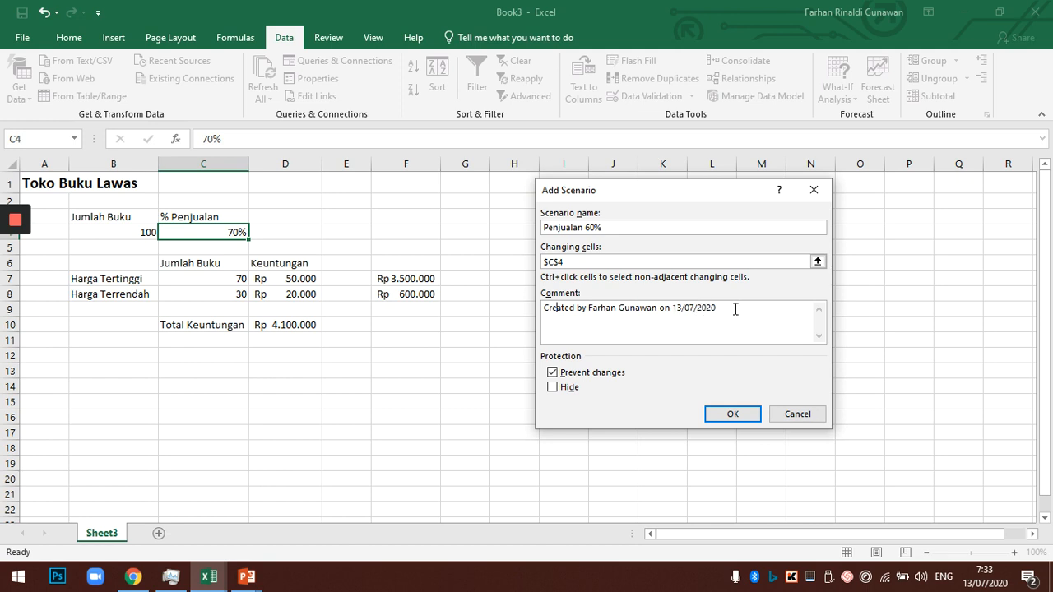
- Set the Penjualan 60% scenario's value for $C$4 to 60% and save the scenario
left_click(732, 415)
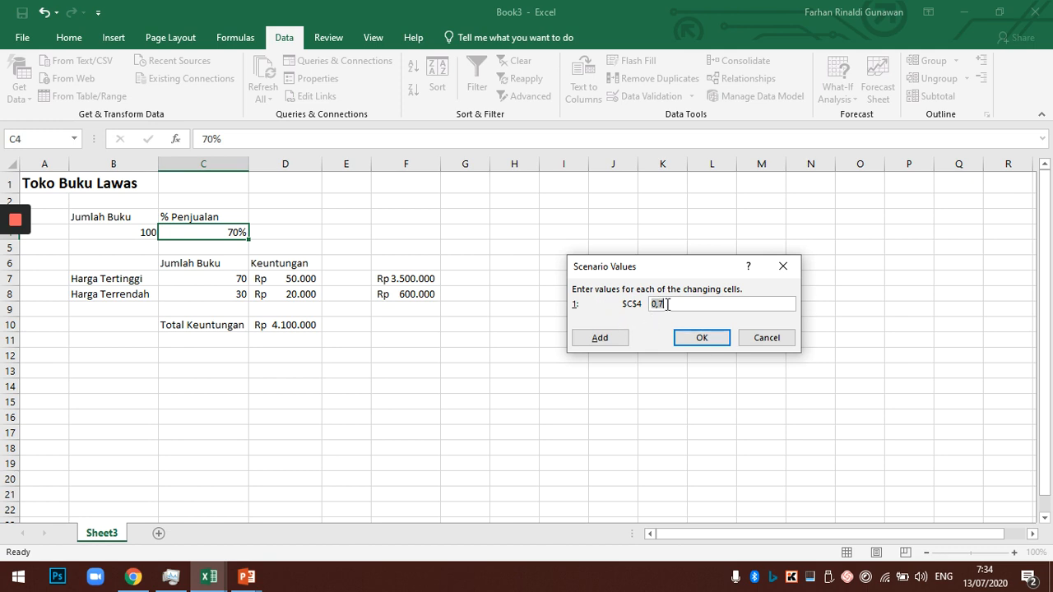
left_click_drag(689, 306, 625, 308)
left_click(698, 338)
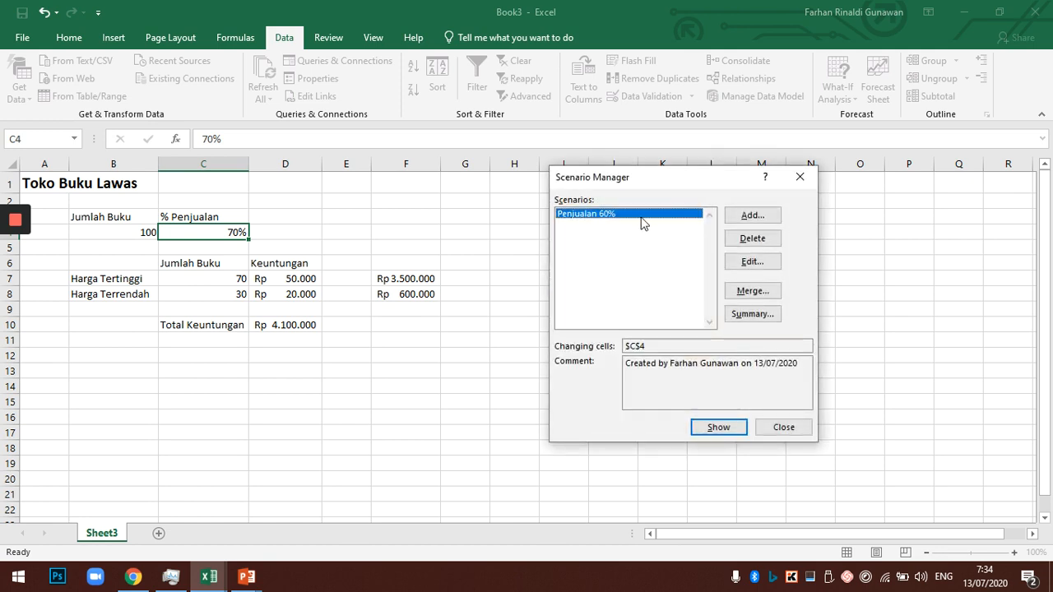
- Add a scenario named Penjualan 70% with changing cell $C$4, keeping its value at 0,7
left_click(753, 216)
type("Penu")
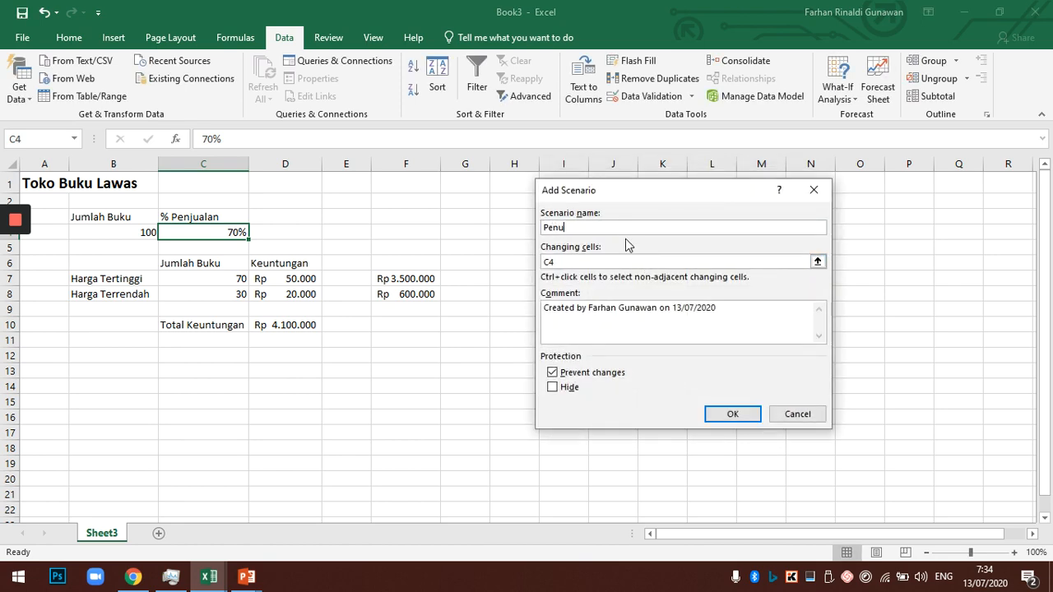
key("BackSpace")
type("jualan 70%")
left_click(225, 232)
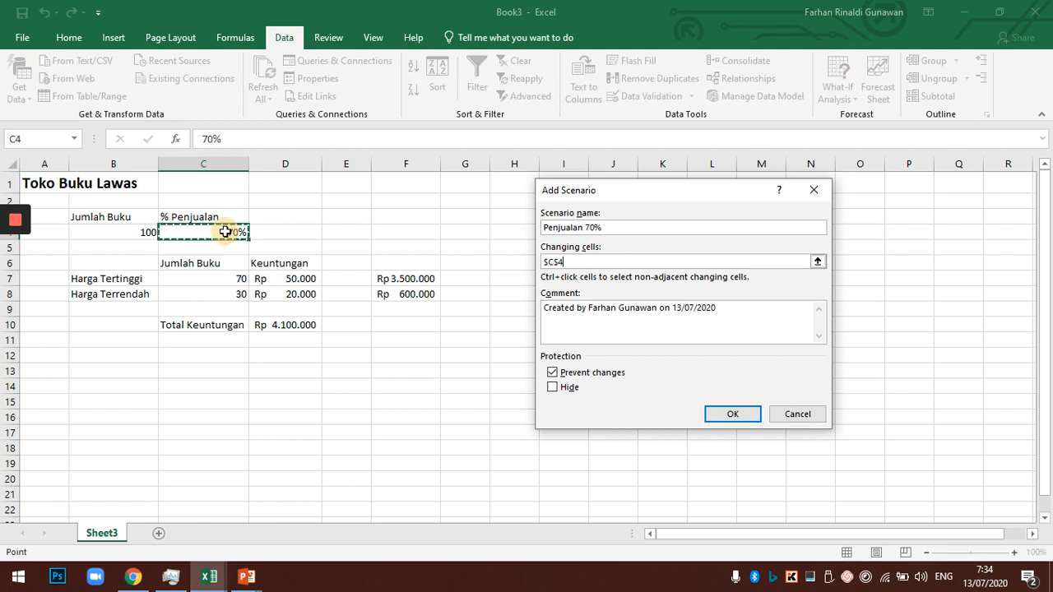
left_click(730, 414)
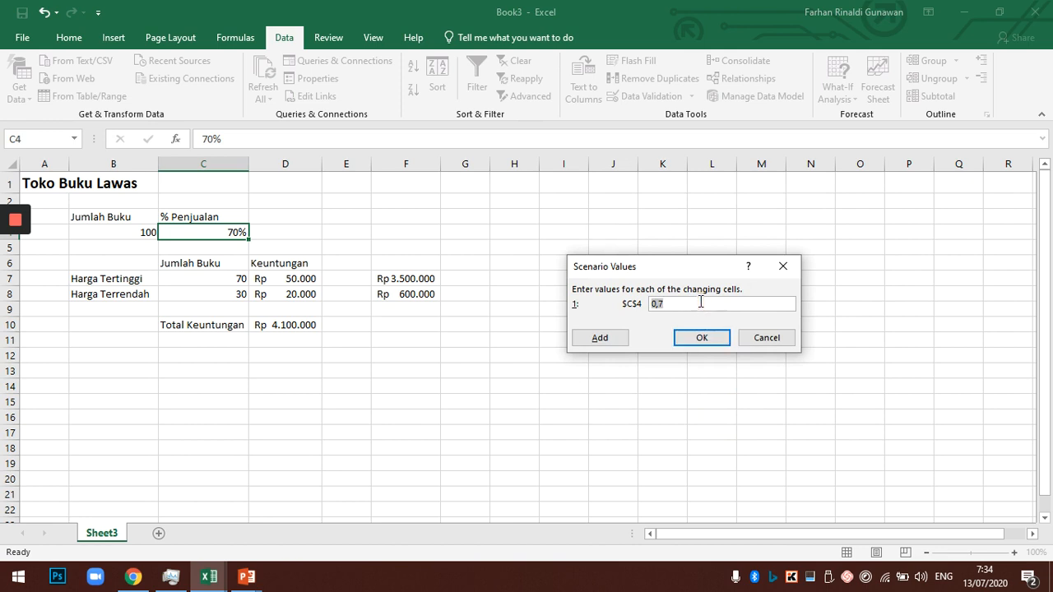
left_click(699, 301)
left_click(712, 342)
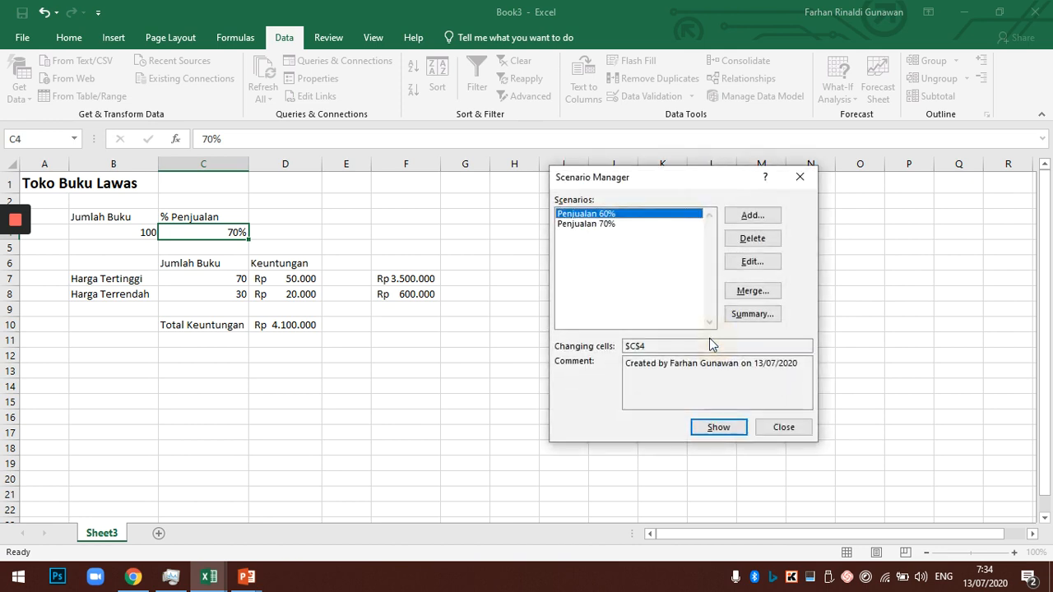
- Add a scenario named Penjualan 80% with changing cell $C$4 and a value of 0,8
left_click(749, 217)
type("Penjualan 80%")
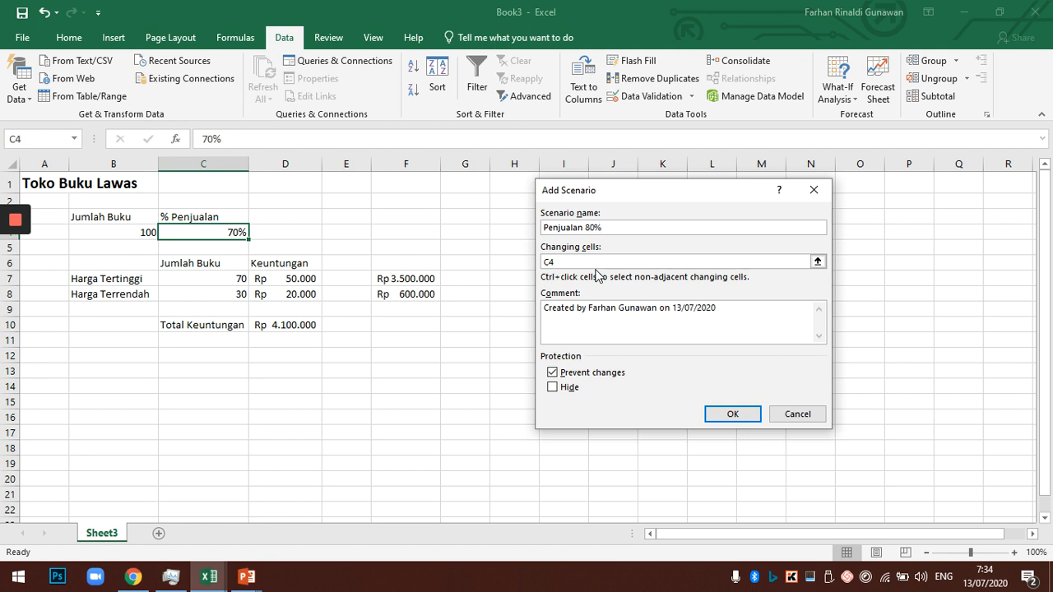
left_click(802, 261)
left_click(220, 232)
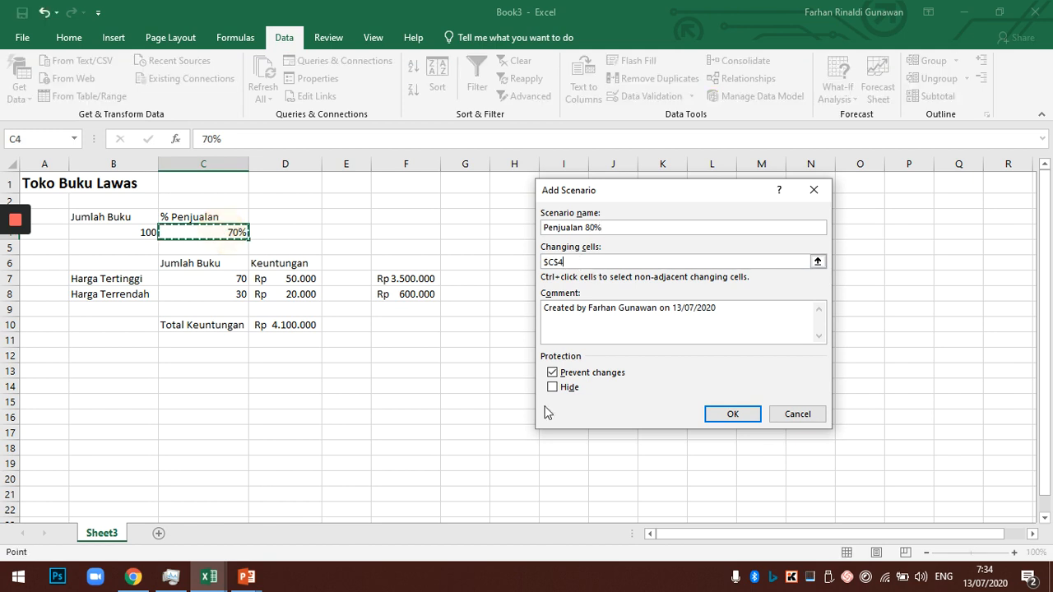
left_click(732, 413)
left_click(700, 306)
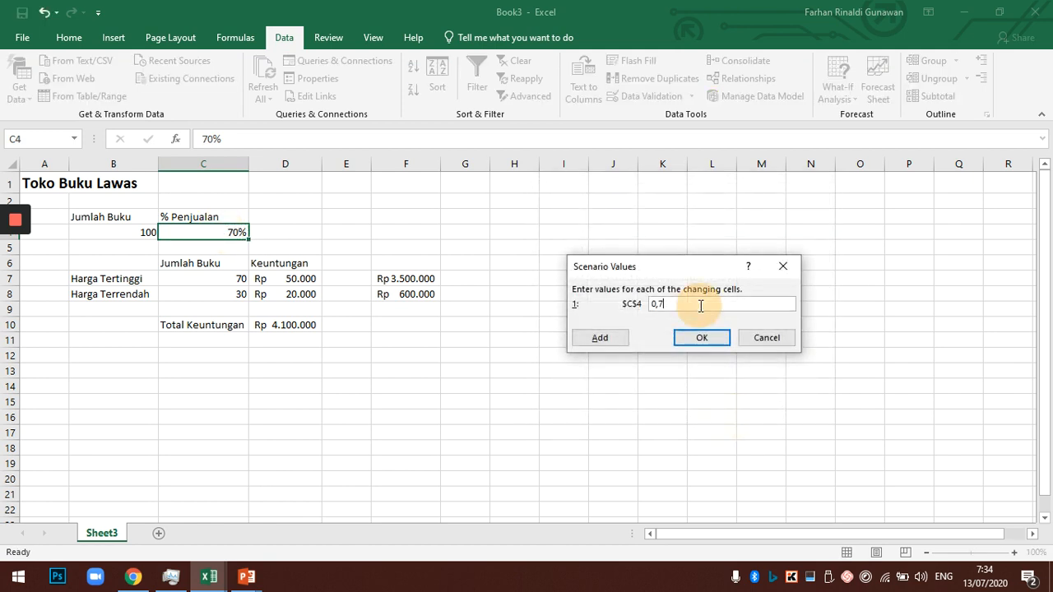
type("8")
left_click(699, 339)
- Add a scenario named Penjualan 90% with changing cell $C$4 and a value of 0,9
left_click(751, 217)
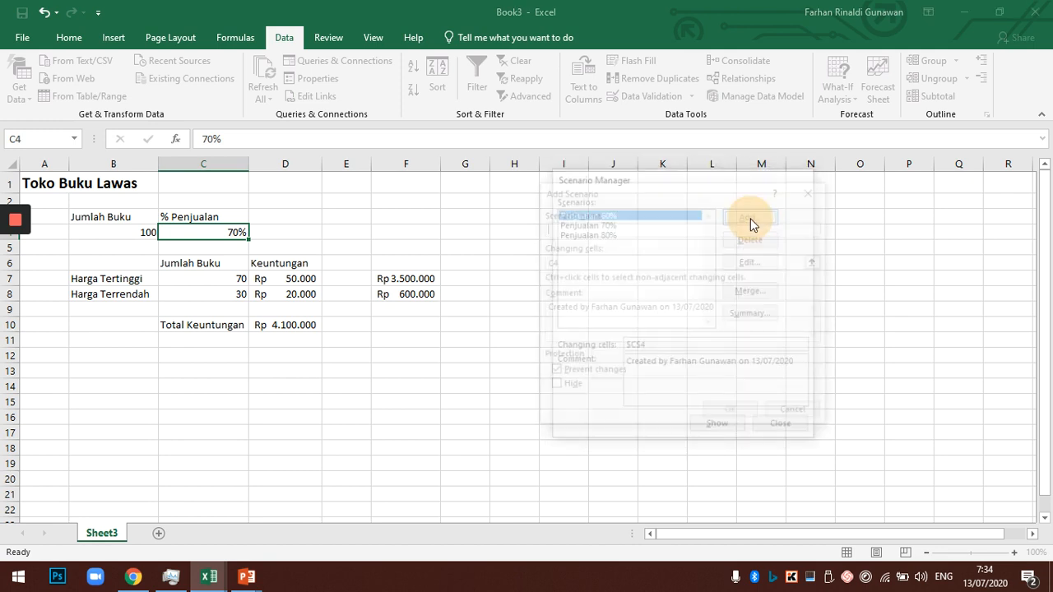
type("Penjualan 90%")
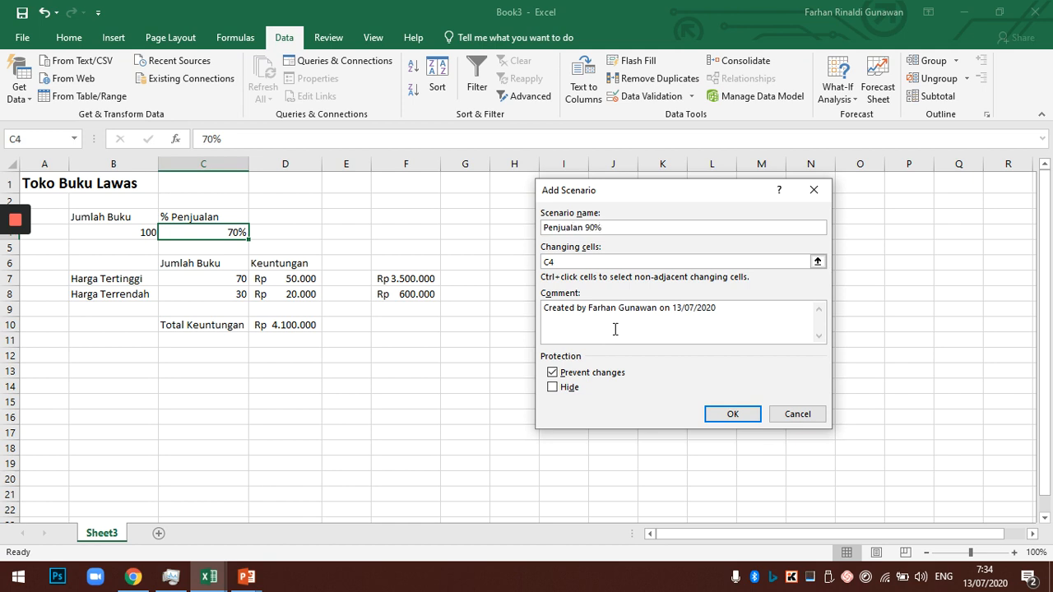
left_click(561, 262)
left_click(223, 231)
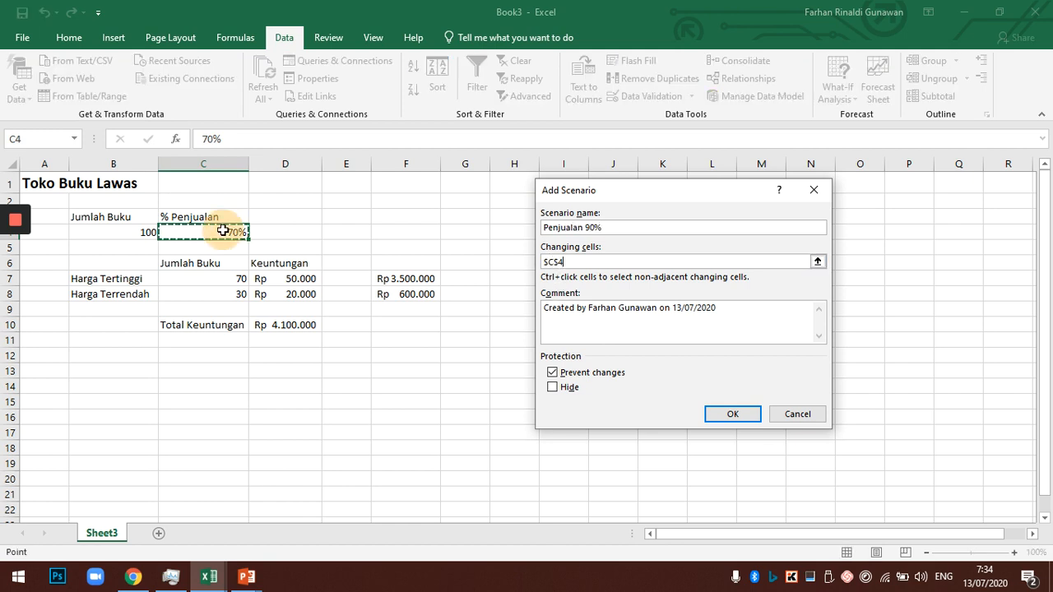
left_click(732, 414)
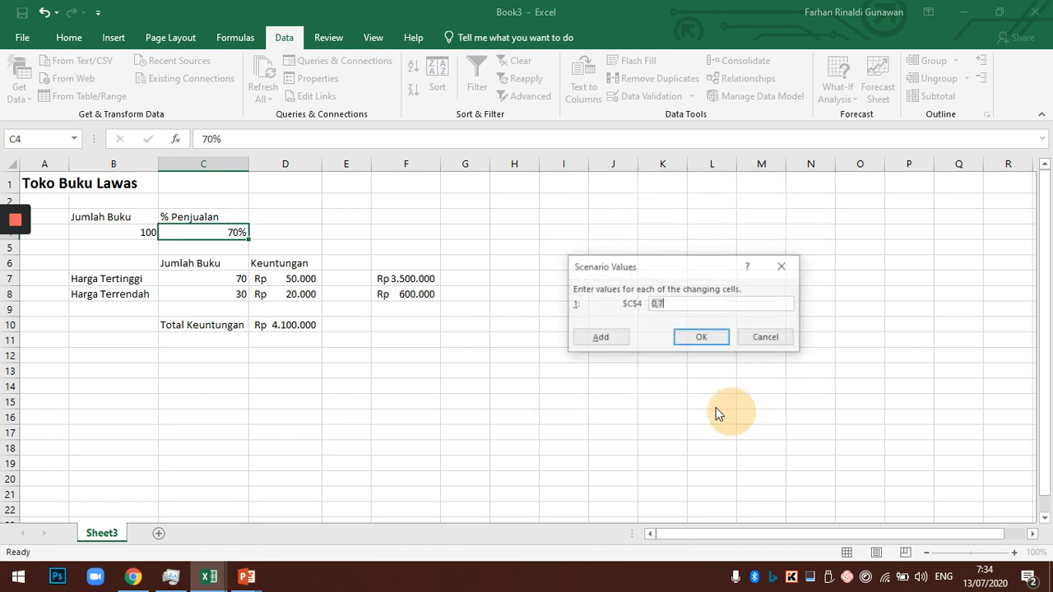
left_click(690, 304)
key("BackSpace")
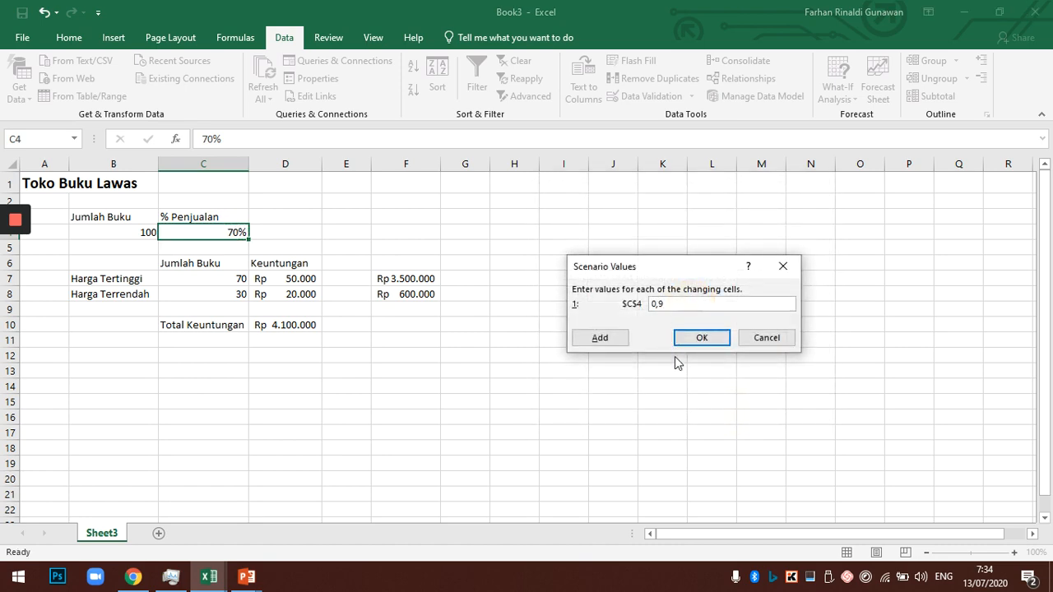
type("9")
left_click(691, 337)
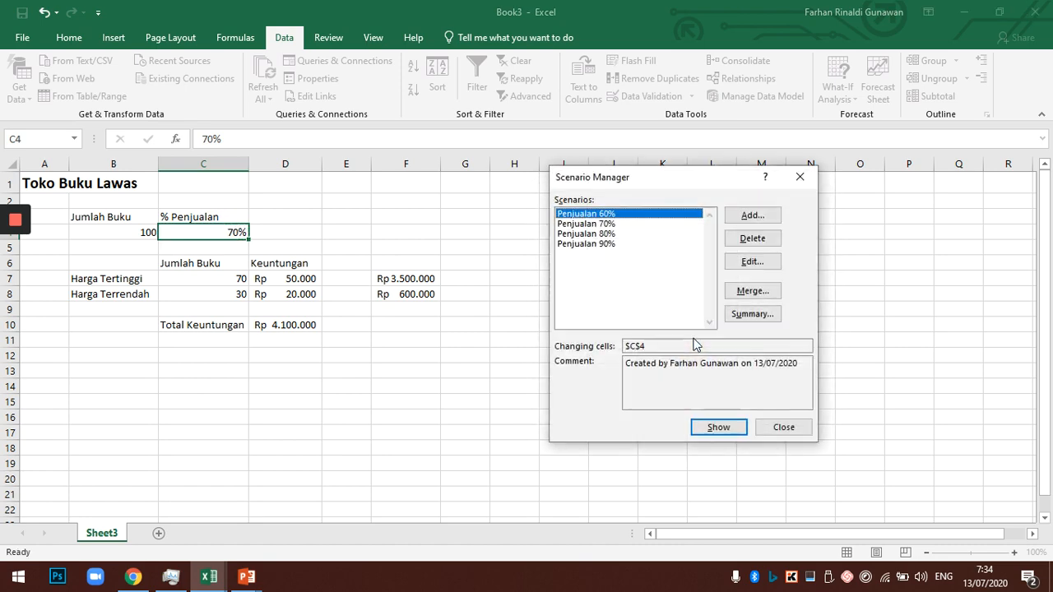
- Add a scenario named Penjualan 100% with changing cell $C$4 and a value of 1
left_click(752, 215)
type("Penjualan 100%")
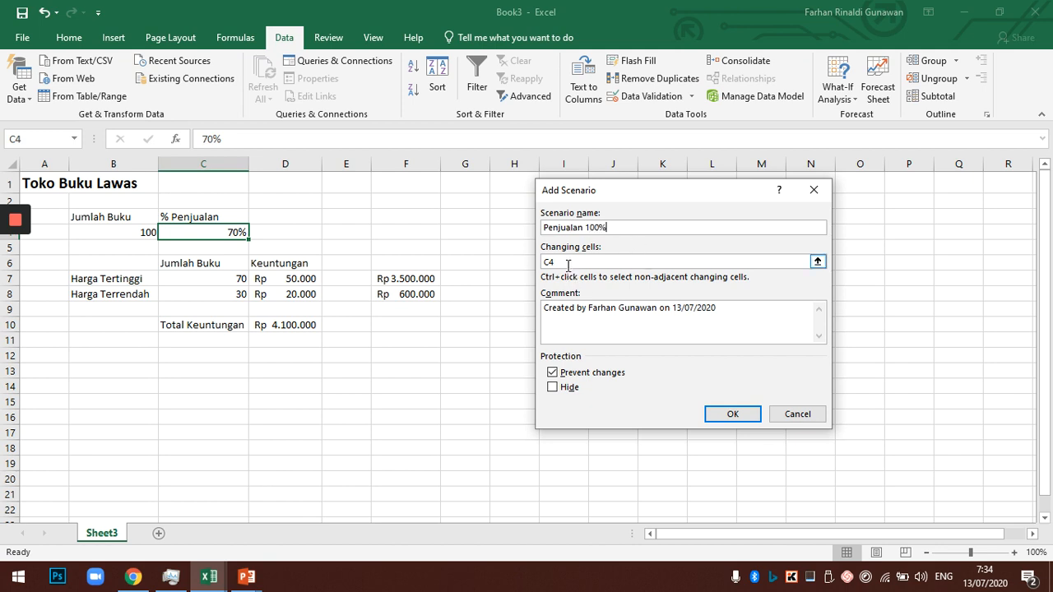
left_click_drag(568, 262, 537, 260)
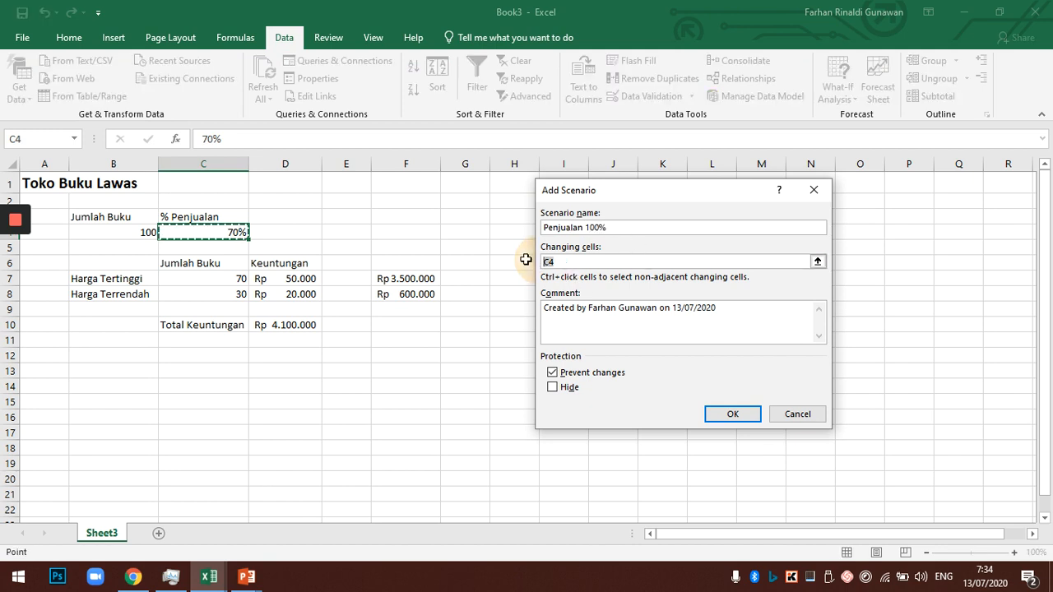
left_click(195, 230)
left_click(732, 415)
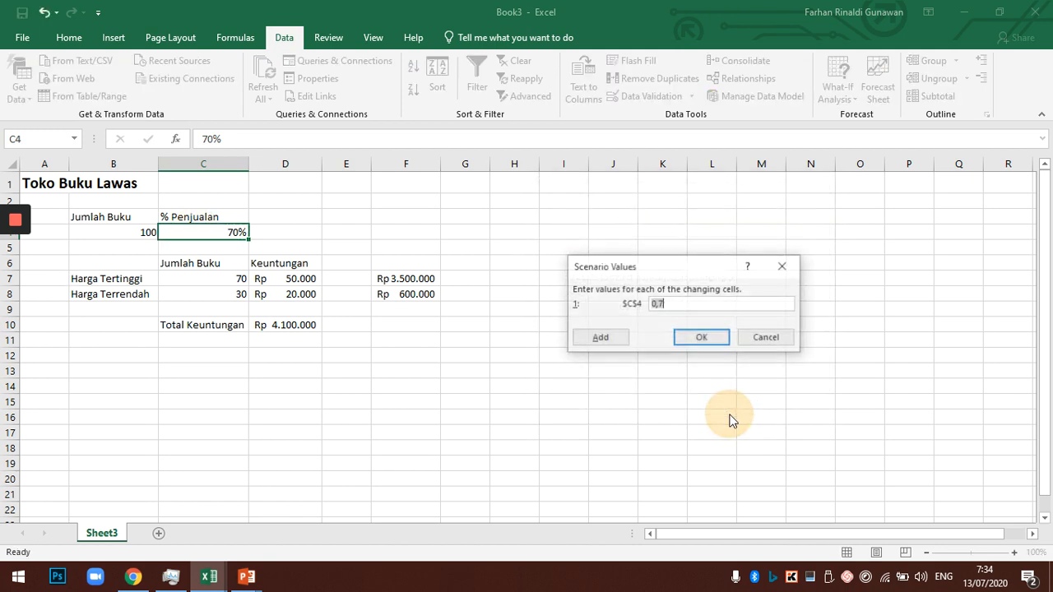
left_click(694, 306)
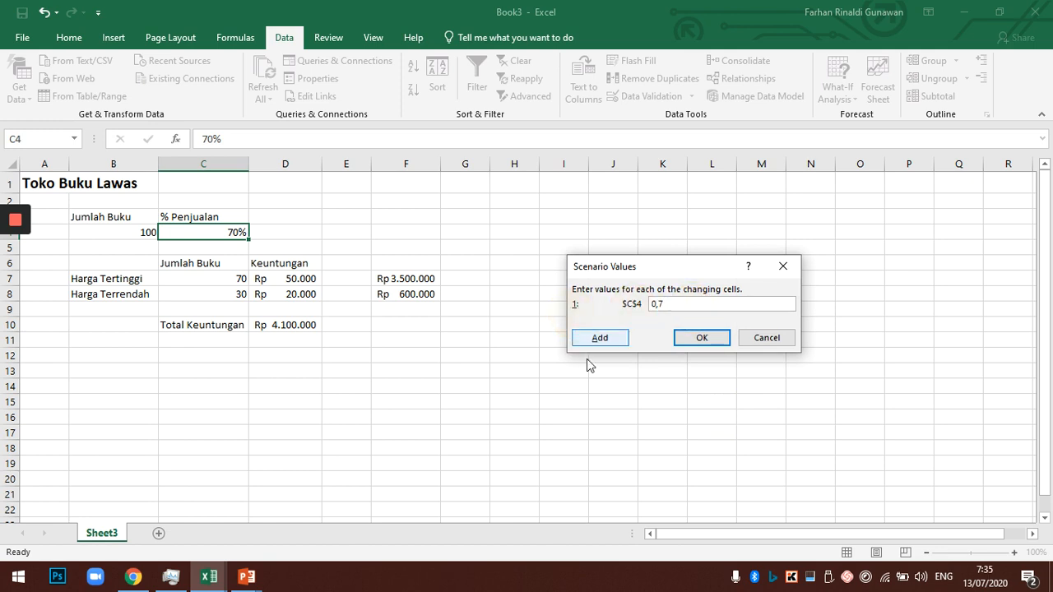
left_click_drag(682, 305, 623, 309)
type("1")
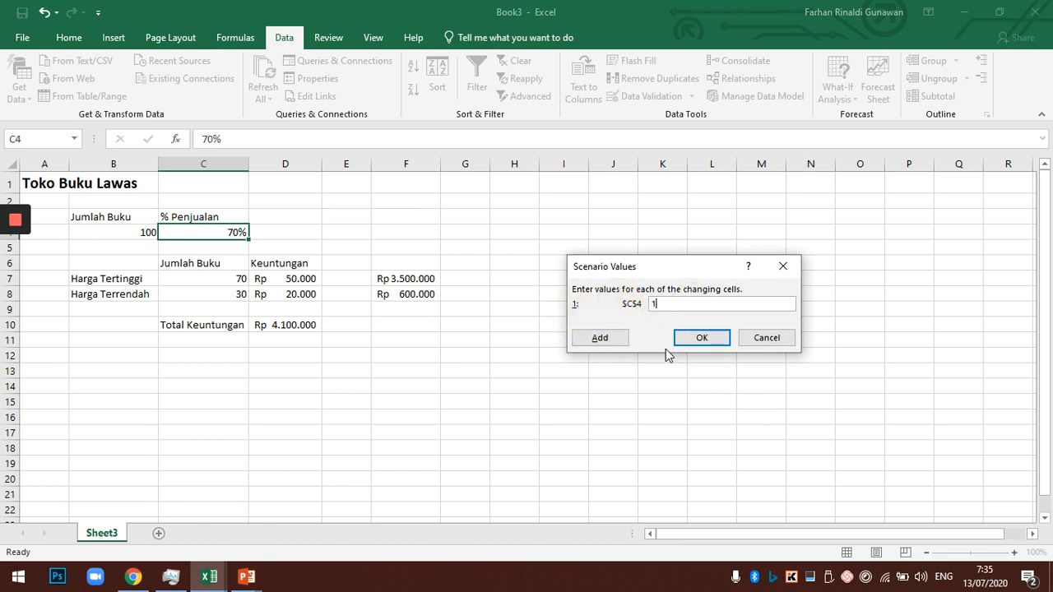
left_click(700, 339)
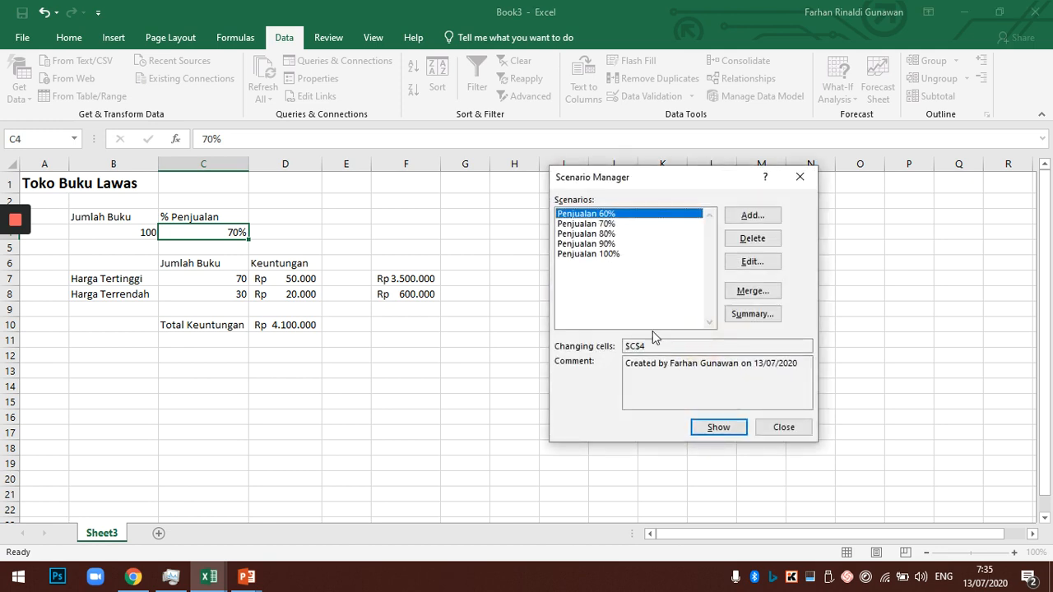
- Show the Penjualan 60%, 70%, 80% and 100% scenarios in turn on the profit sheet, ending with Penjualan 100%
left_click_drag(622, 179, 555, 183)
left_click(656, 429)
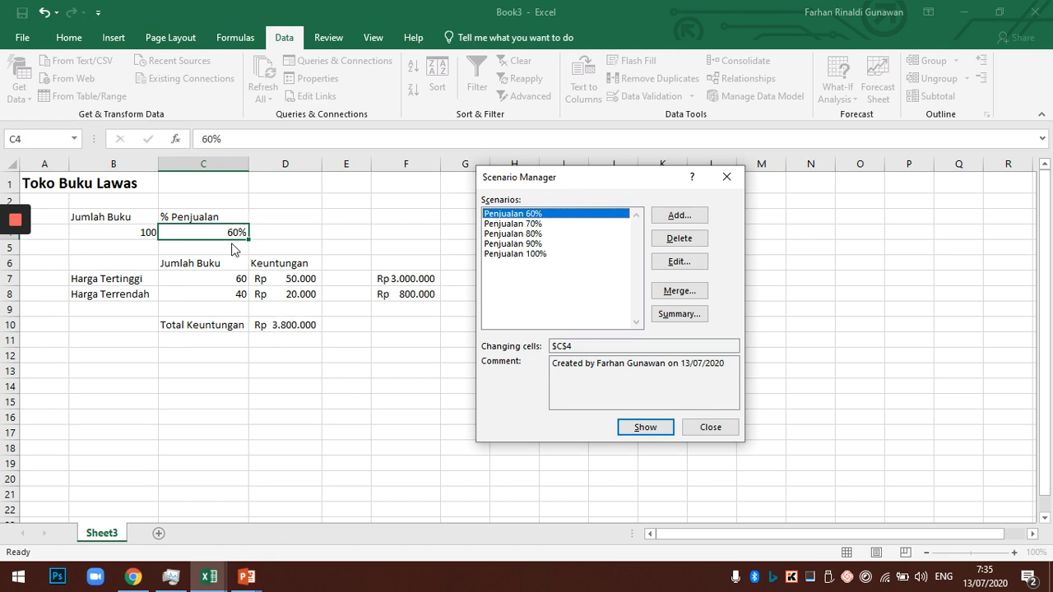
left_click(540, 225)
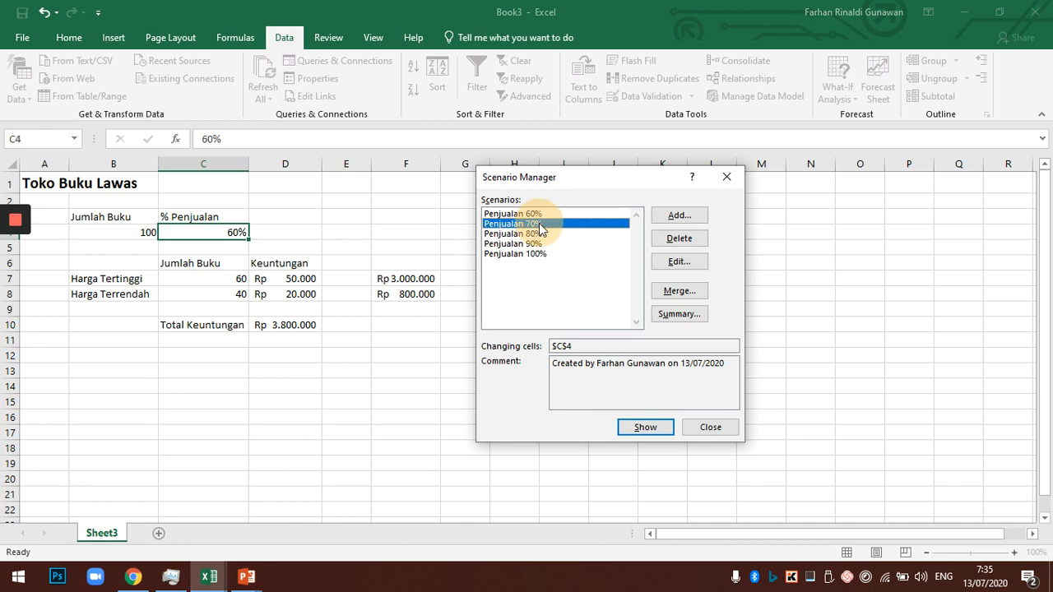
left_click(645, 429)
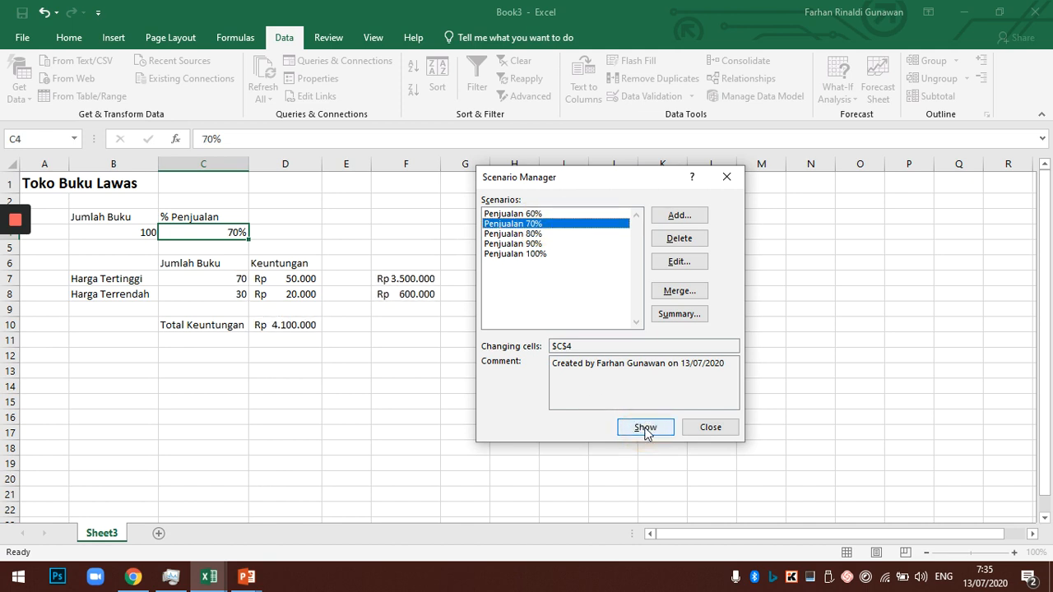
left_click(536, 234)
left_click(647, 427)
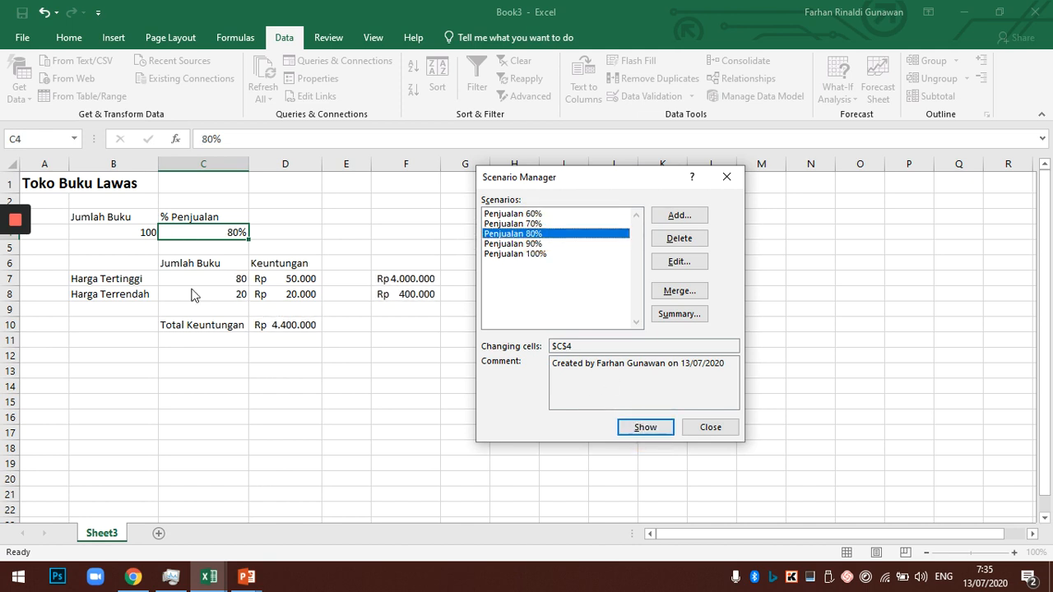
left_click(530, 254)
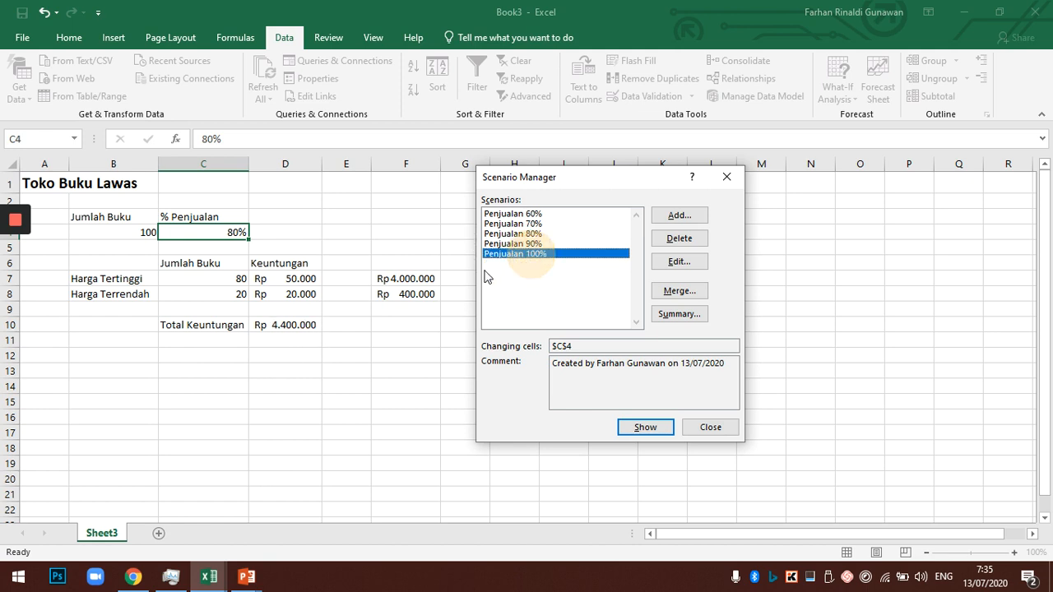
left_click(656, 429)
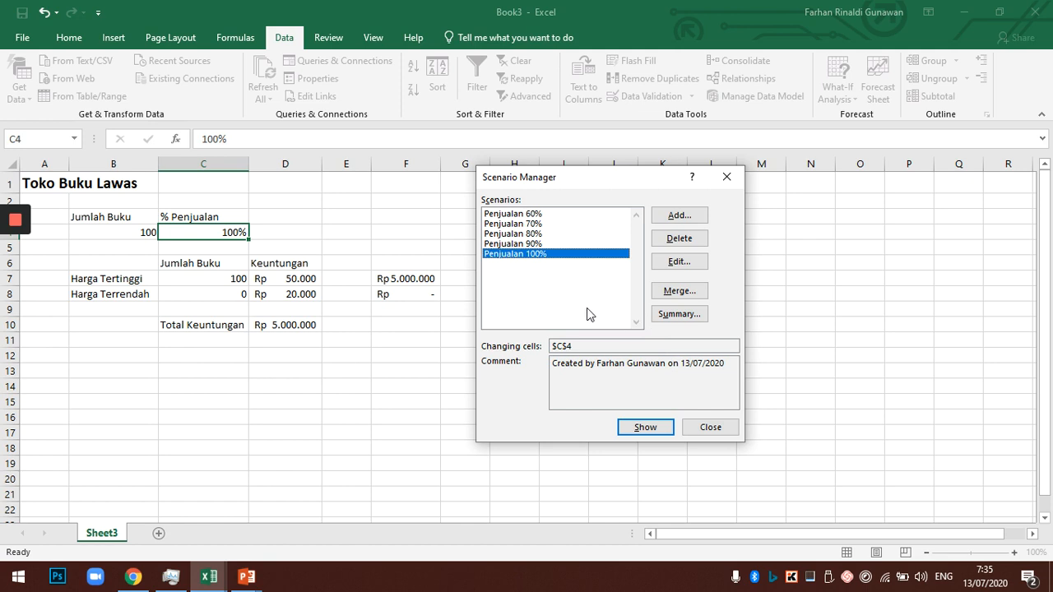
- Create a Scenario summary report with the Total Keuntungan cell $D$10 as the result cell
left_click(680, 314)
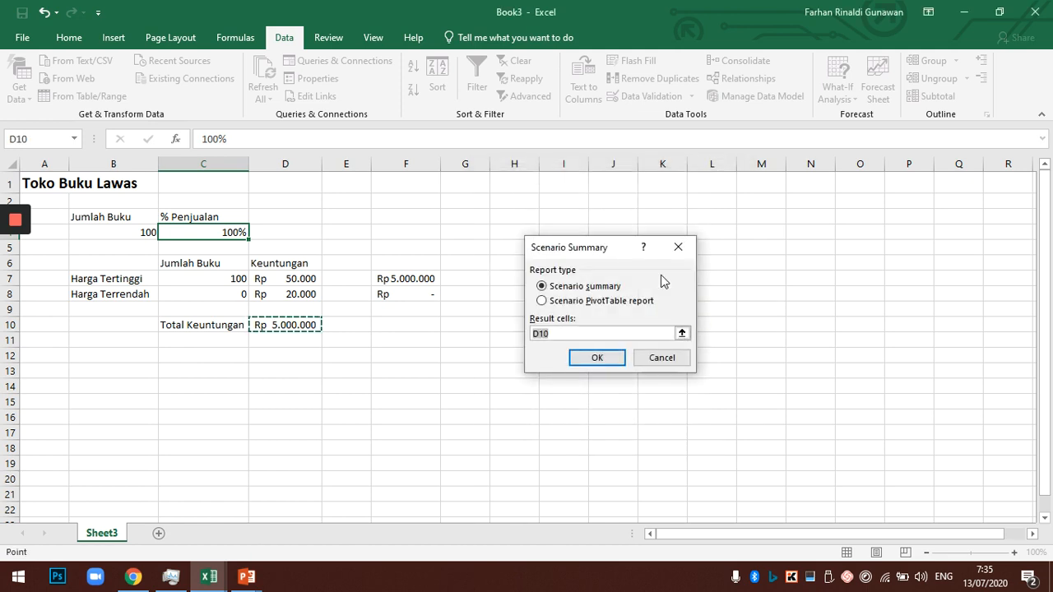
left_click_drag(623, 245, 647, 225)
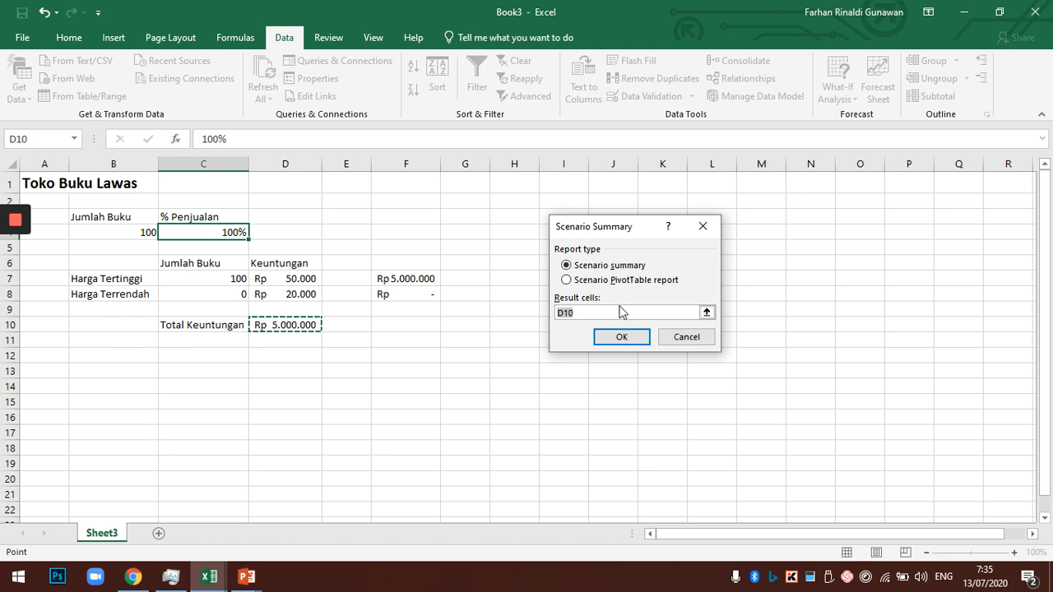
left_click(592, 313)
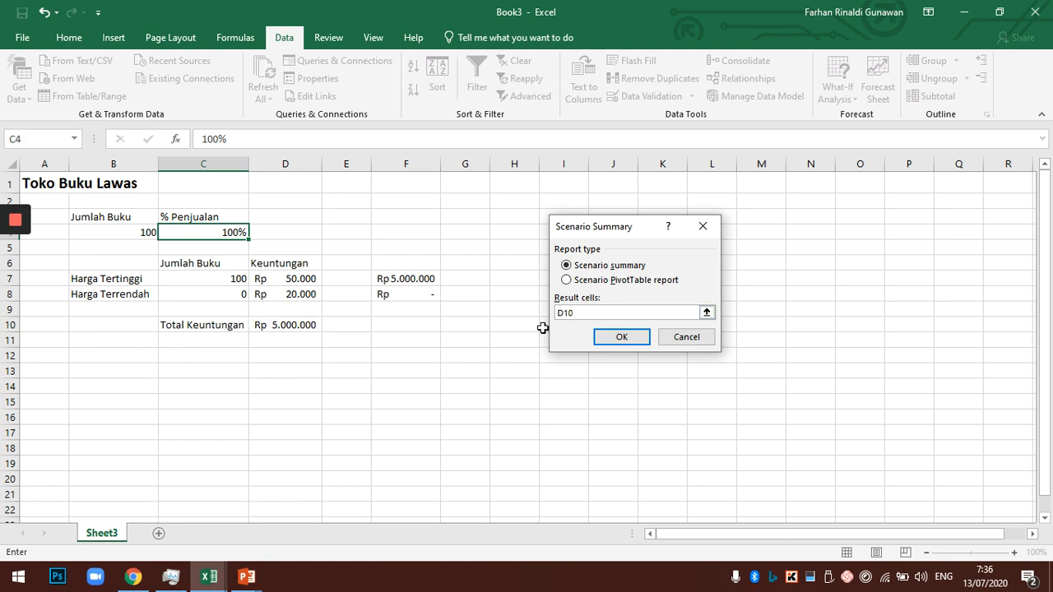
type("+")
left_click(279, 325)
left_click_drag(610, 313, 513, 310)
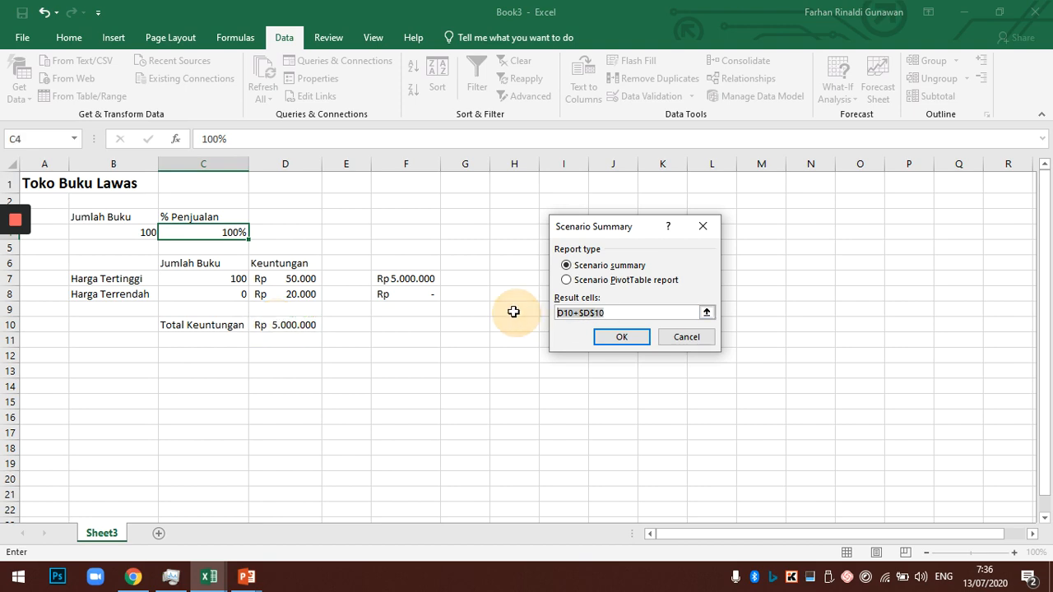
key("BackSpace")
left_click(288, 324)
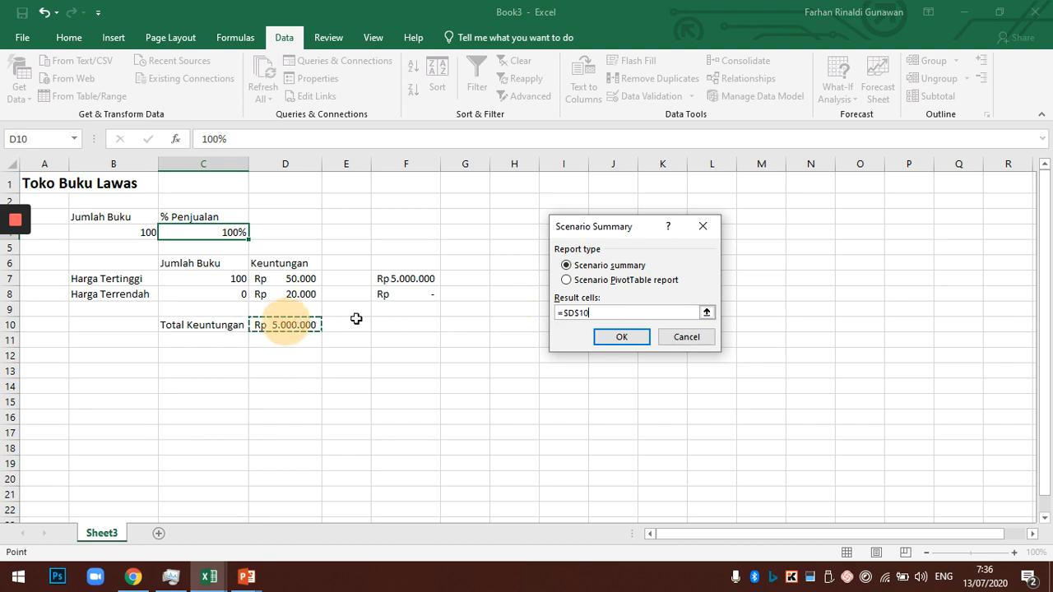
left_click(634, 338)
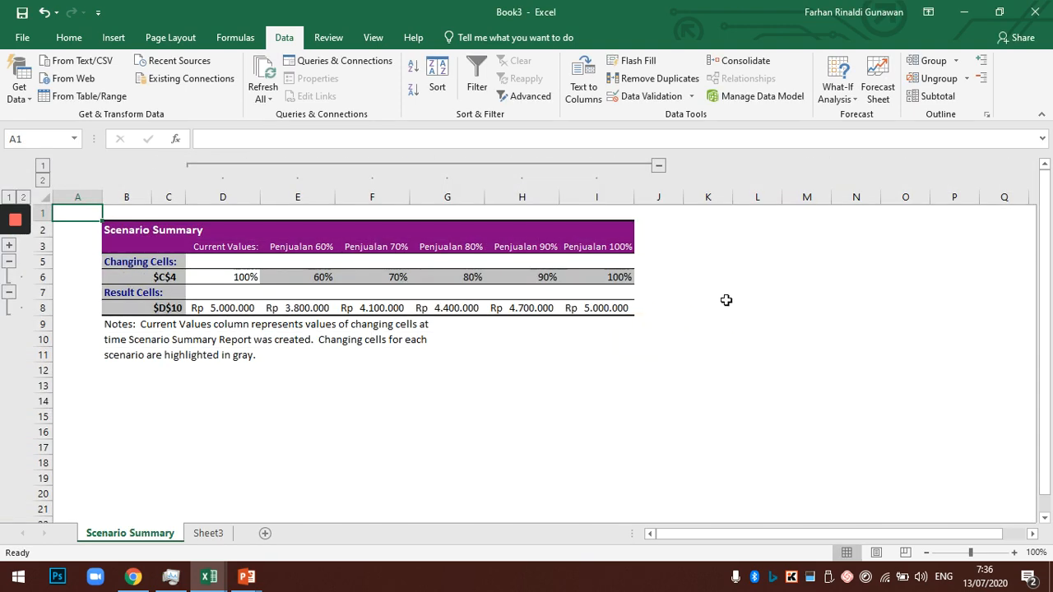
- Compare the Scenario Summary report with Sheet3, examining the scenario names and the $D$10 result for each sales percentage
left_click(208, 535)
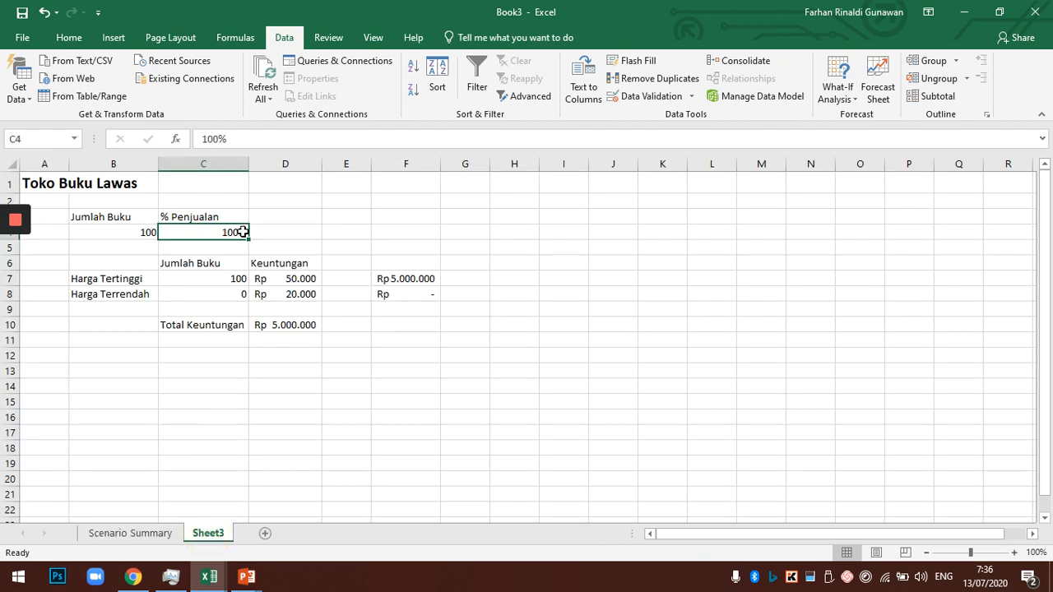
left_click(119, 534)
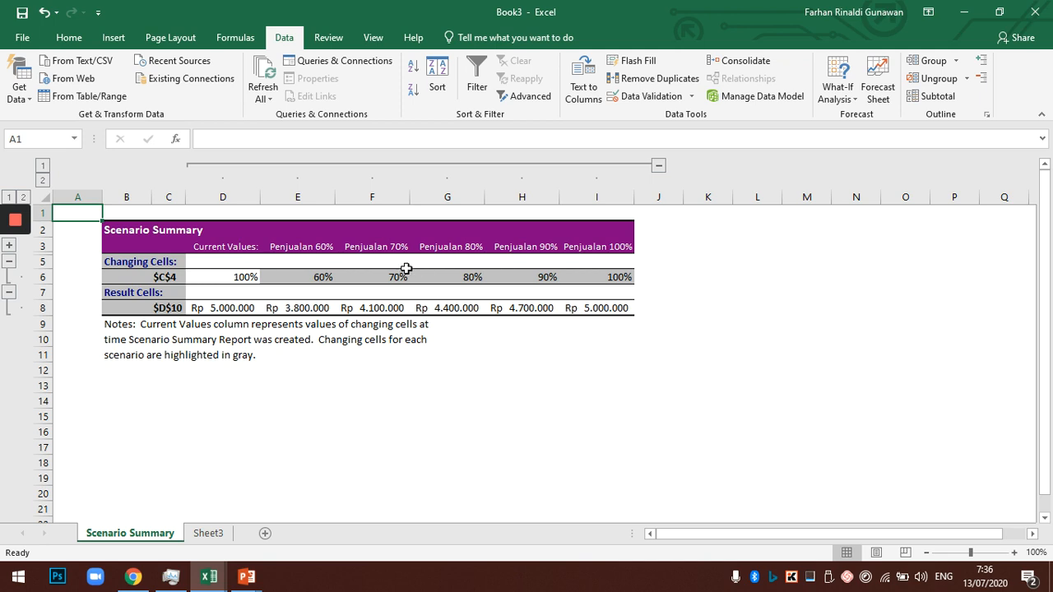
left_click(301, 247)
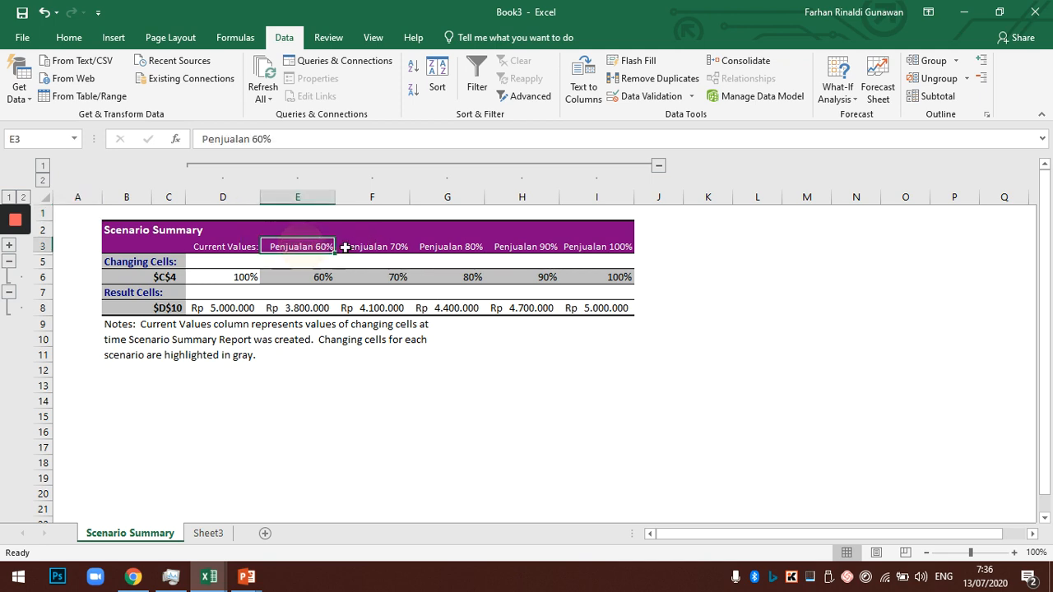
left_click(376, 245)
left_click(596, 247)
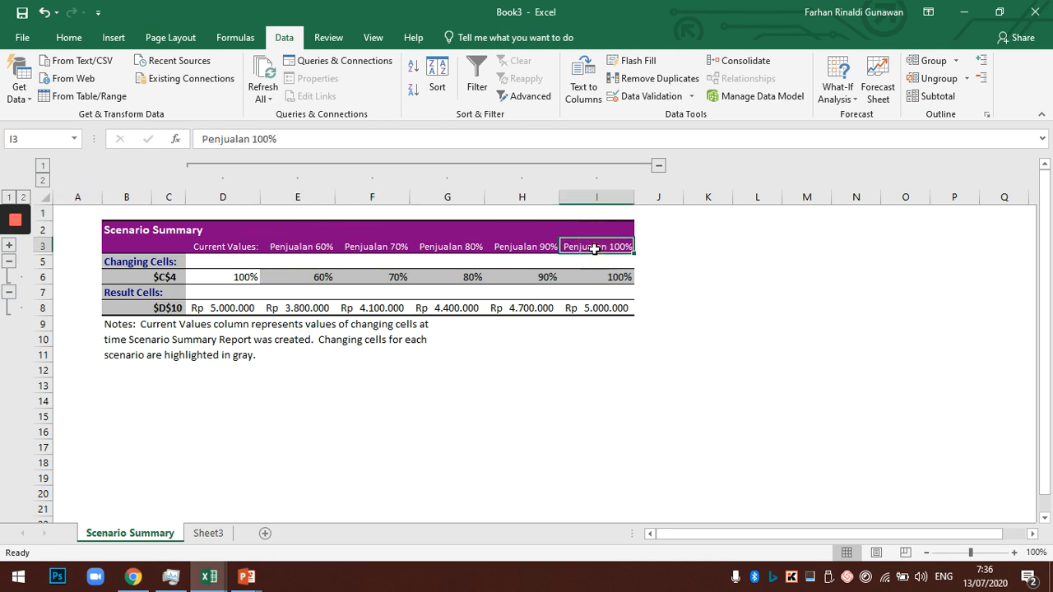
left_click(301, 308)
left_click(376, 308)
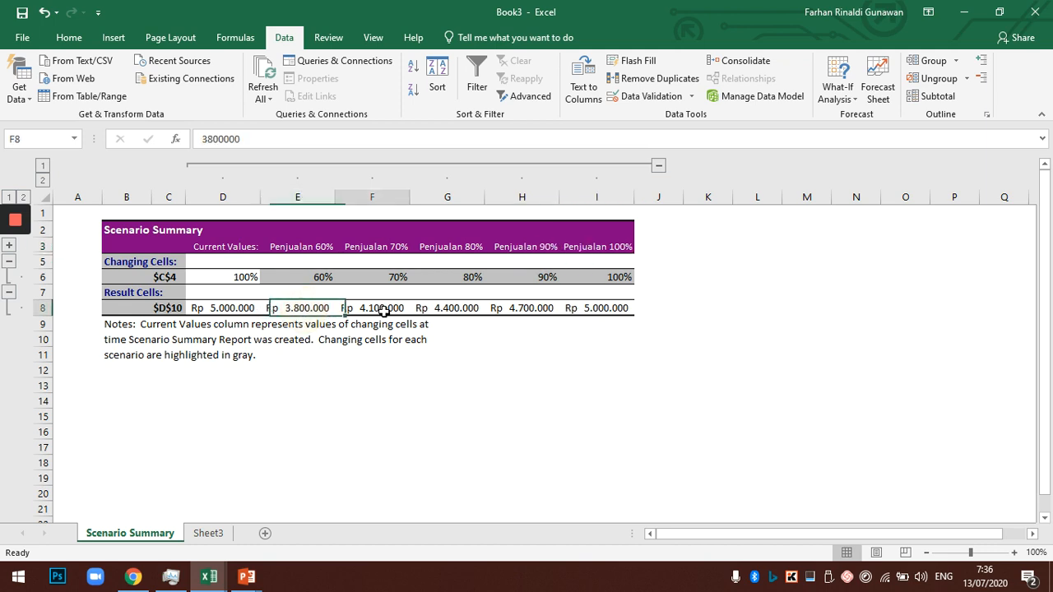
left_click(521, 311)
left_click(592, 309)
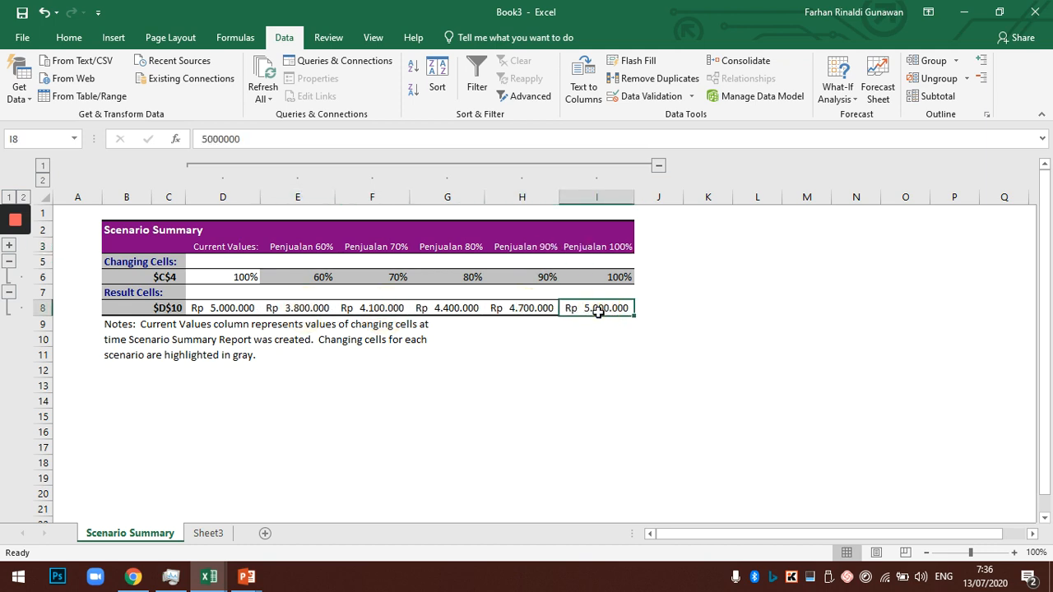